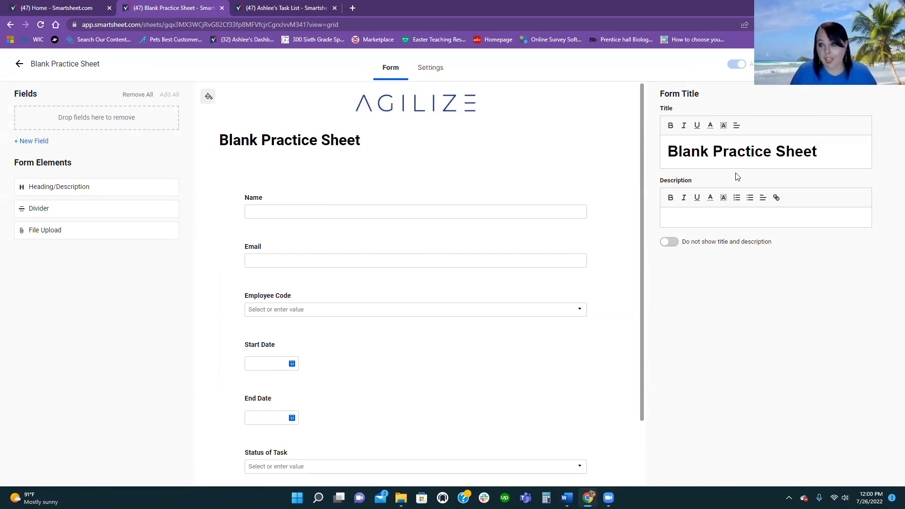
- Retitle the form 'Project Intake Form' and add the description 'All new projects'
triple_click(757, 152)
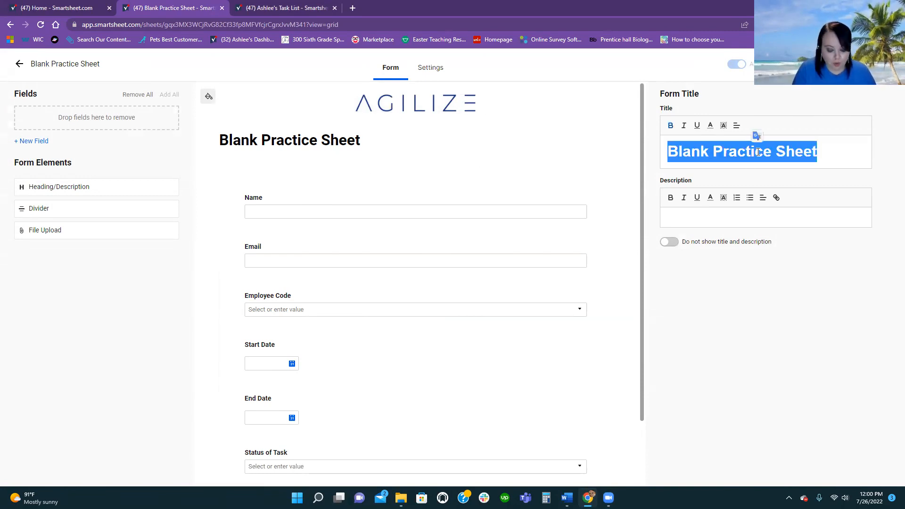
key("BackSpace")
type("P")
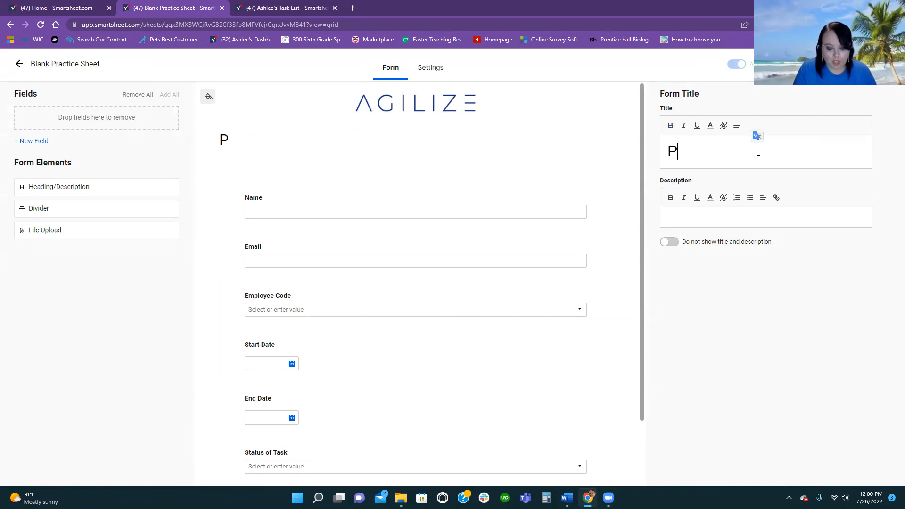
type("roject Inta")
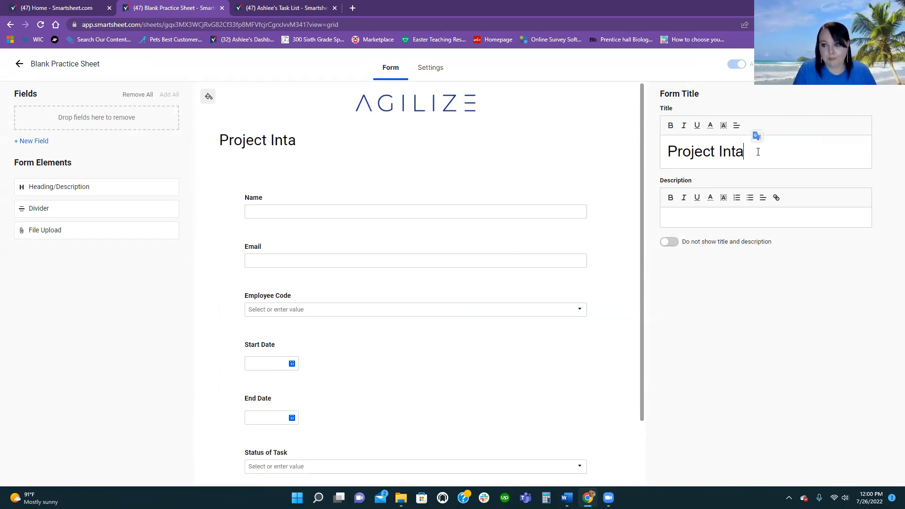
type("ke Form")
left_click(683, 213)
type("All new p")
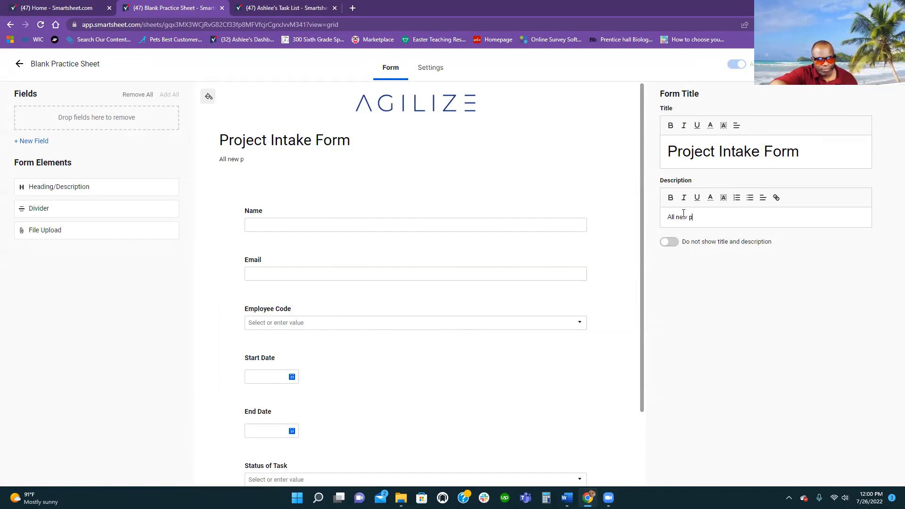
type("rojects")
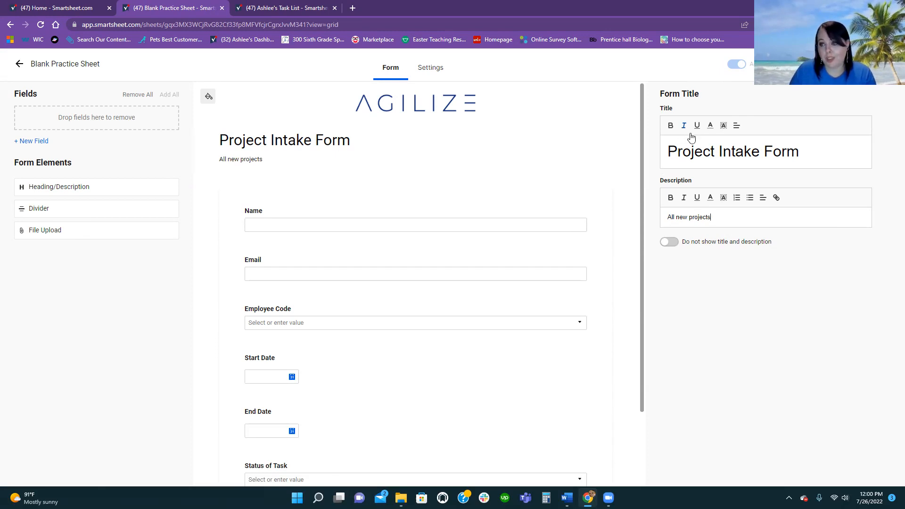
- Centre-align both the form title and the description
left_click(731, 129)
left_click(735, 153)
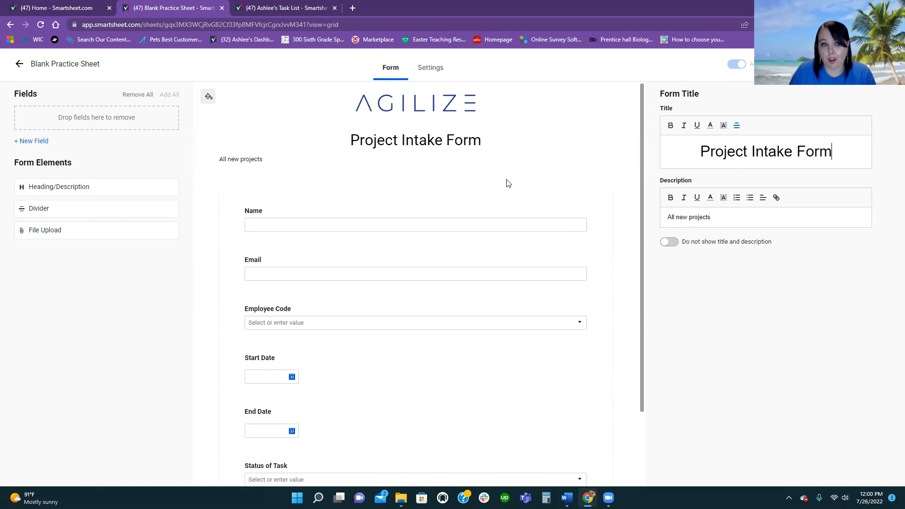
triple_click(698, 219)
left_click(763, 197)
left_click(763, 221)
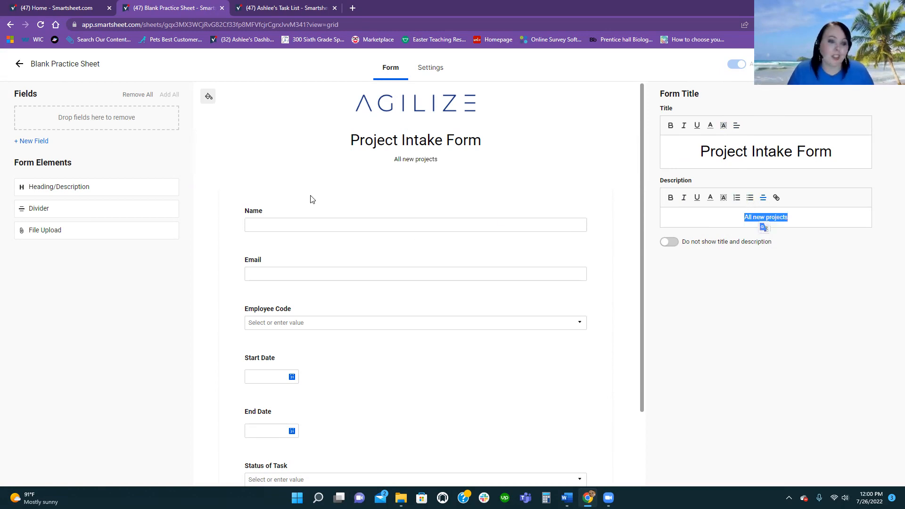
- Open the Format Background colour picker, shift the hue toward blue and apply it
left_click(207, 98)
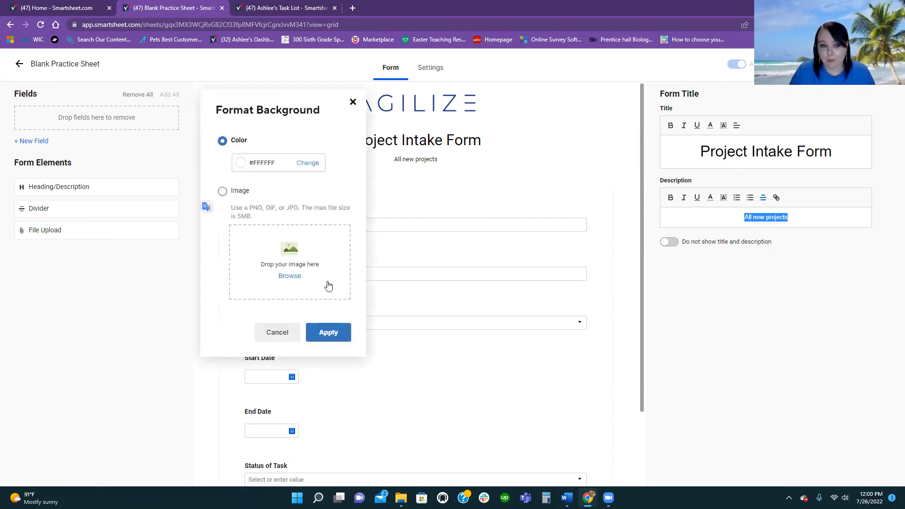
left_click(309, 164)
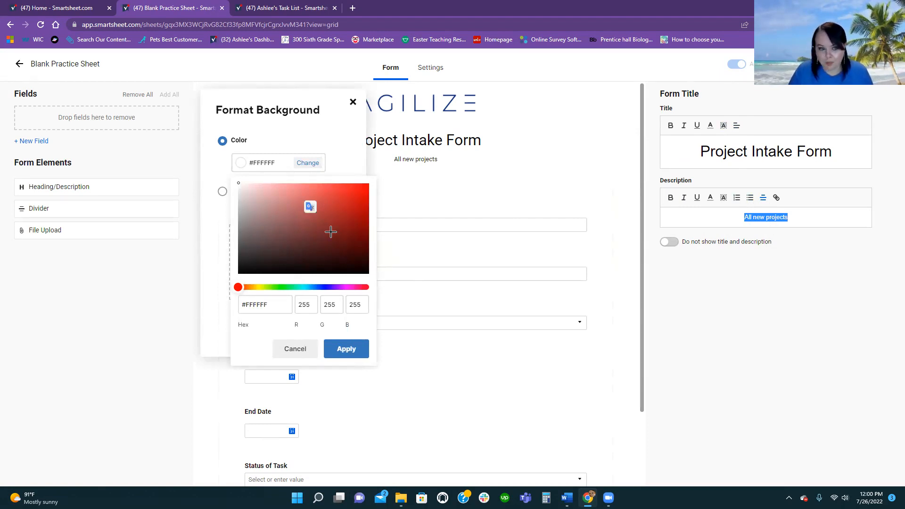
left_click(319, 287)
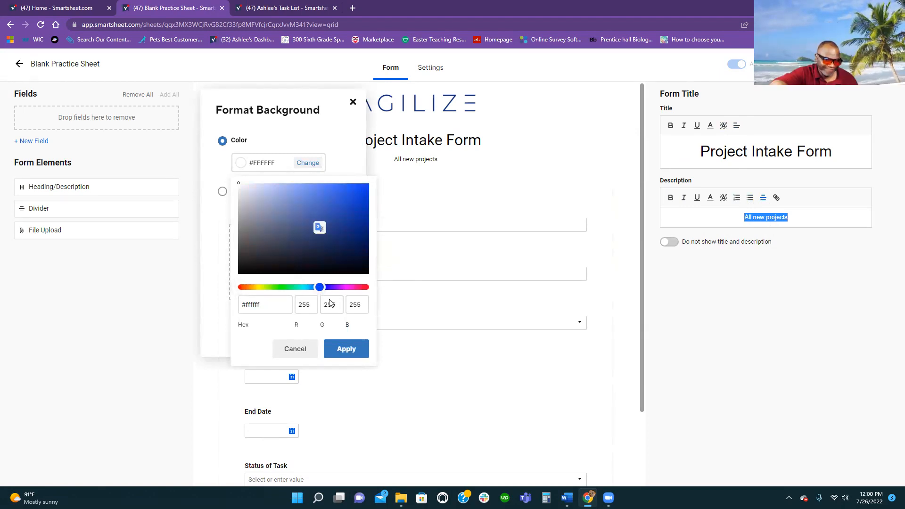
left_click(347, 348)
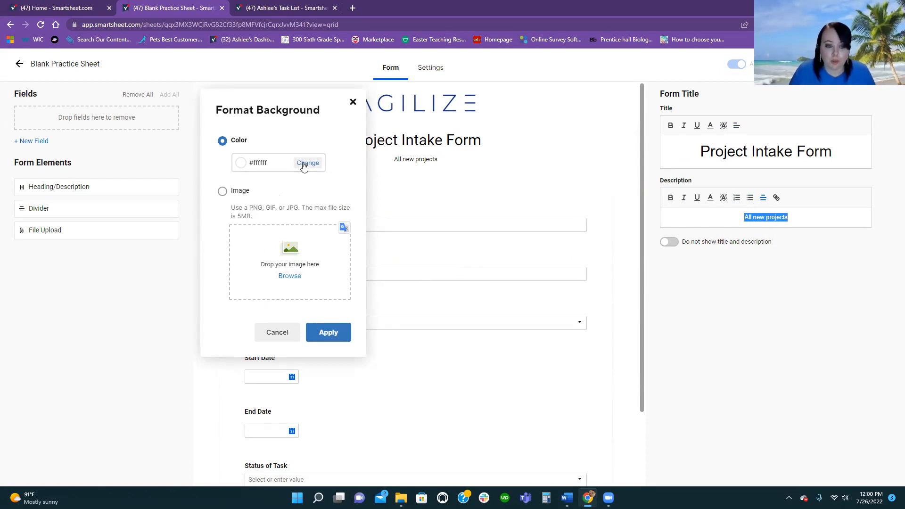
- Cancel the background change and drag the End Date field off the form into the unused fields
left_click(291, 333)
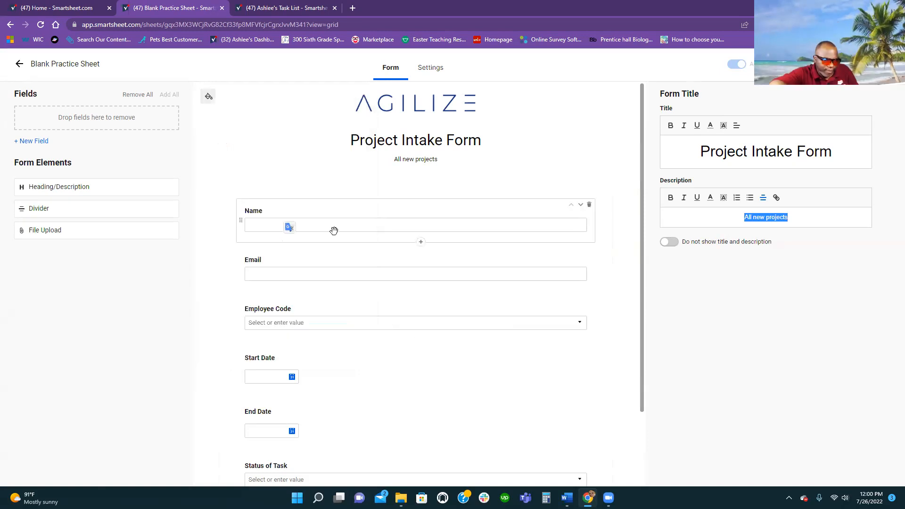
left_click(354, 227)
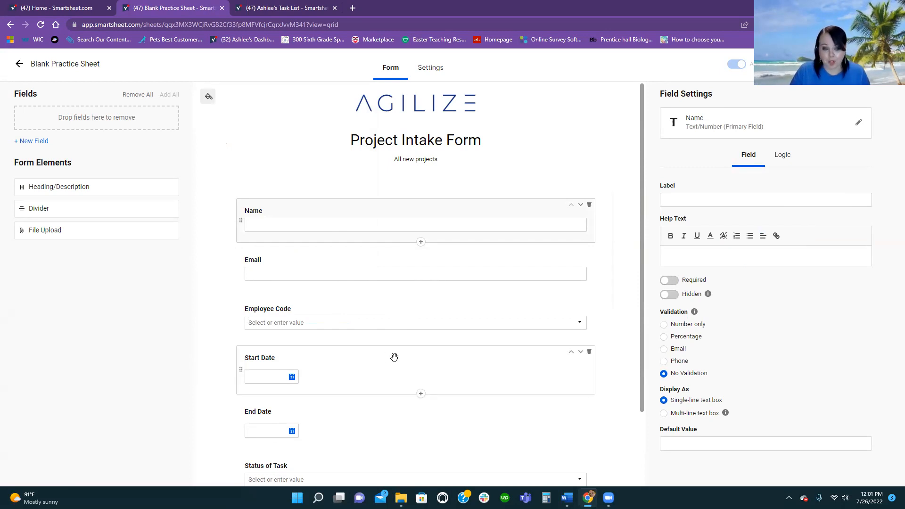
scroll(394, 356, "down", 2)
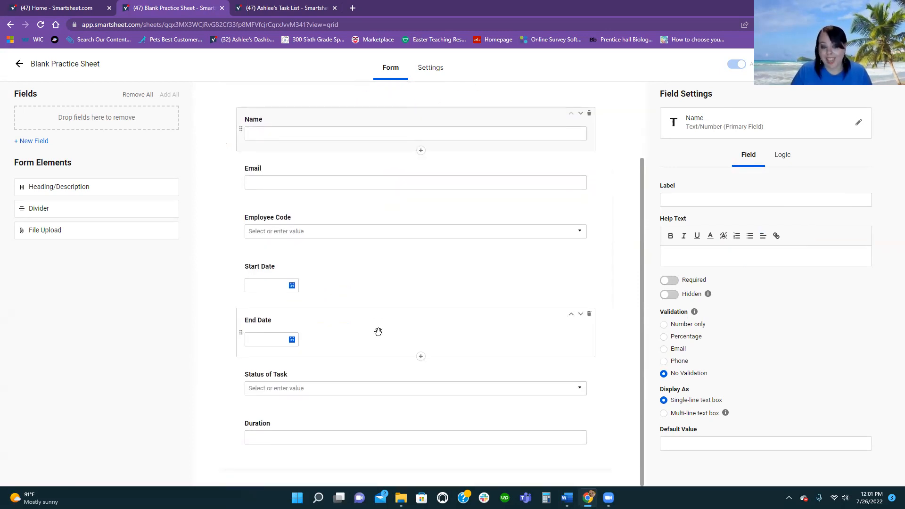
left_click_drag(378, 332, 155, 191)
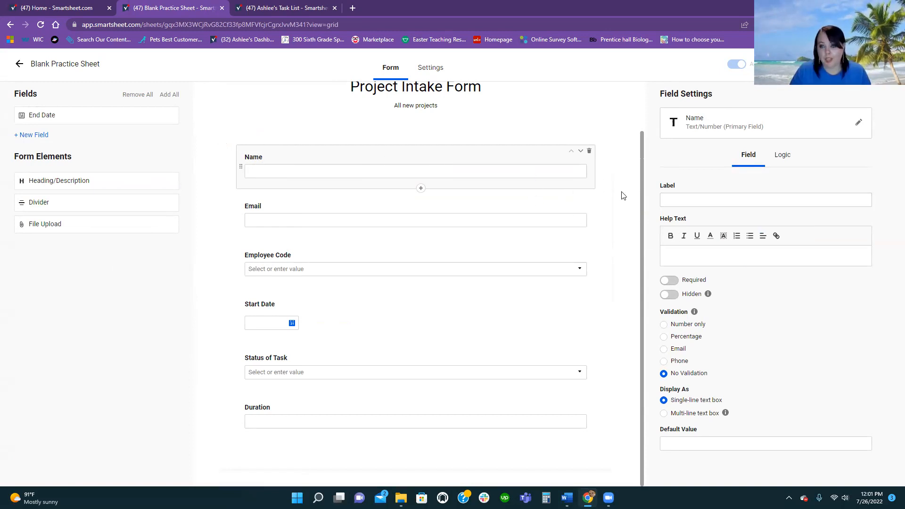
- Relabel the Name field 'Full Name' with help text 'Please enter your full name'
left_click(675, 202)
type("Full Name")
left_click(672, 253)
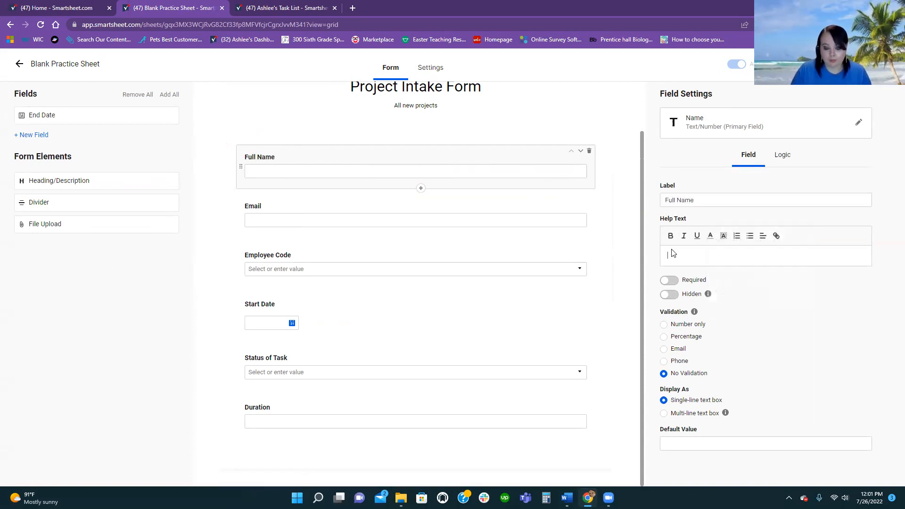
type("Please")
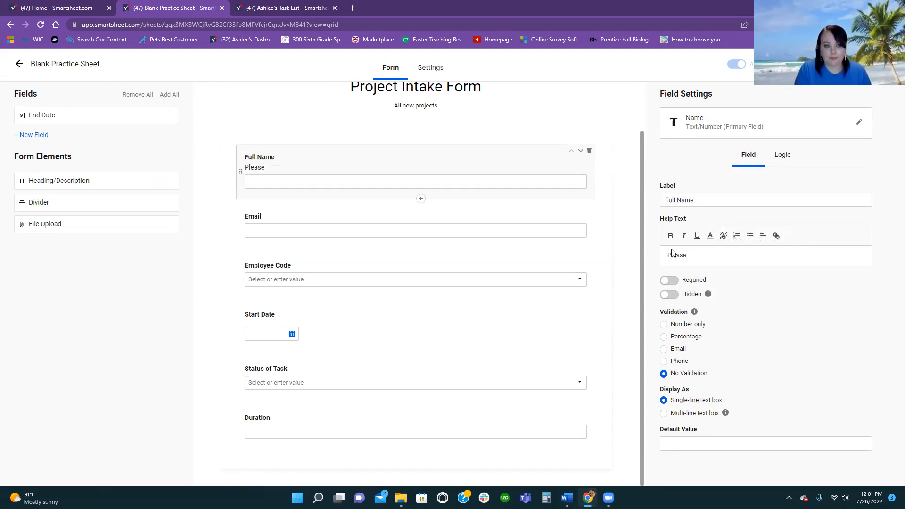
type(" enter your full")
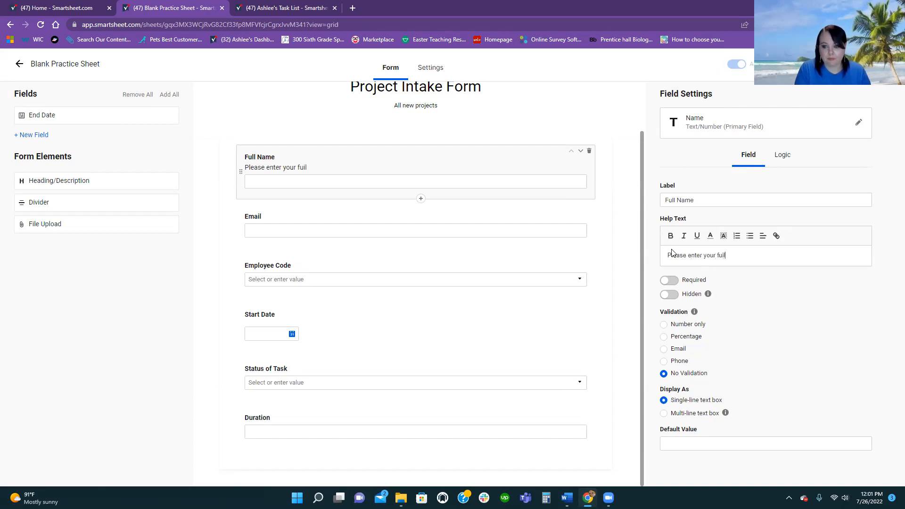
type(" name.")
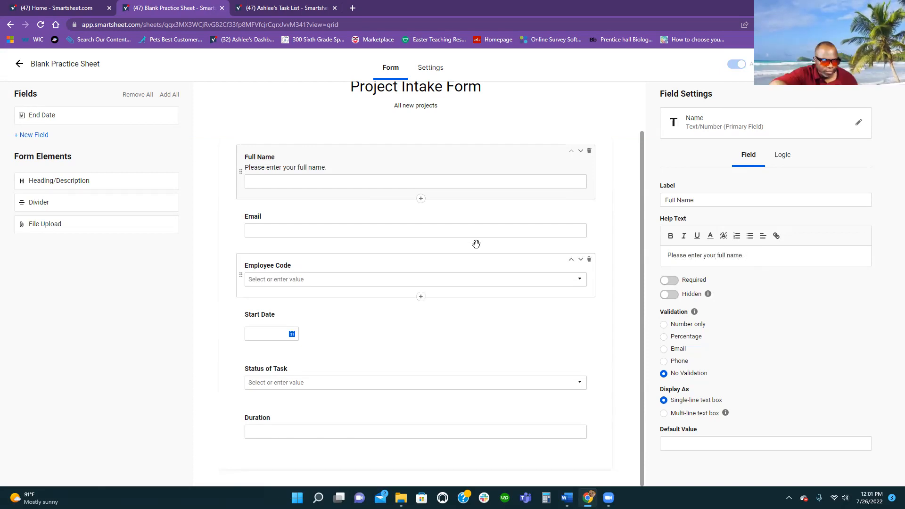
- Give the Email field the help text 'Please enter your email.'
left_click(473, 242)
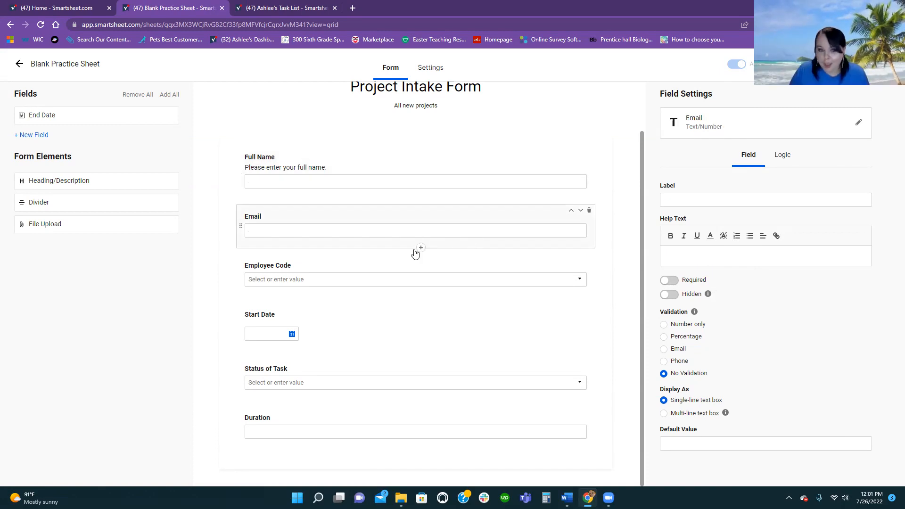
left_click(687, 264)
type("Please enter your email.")
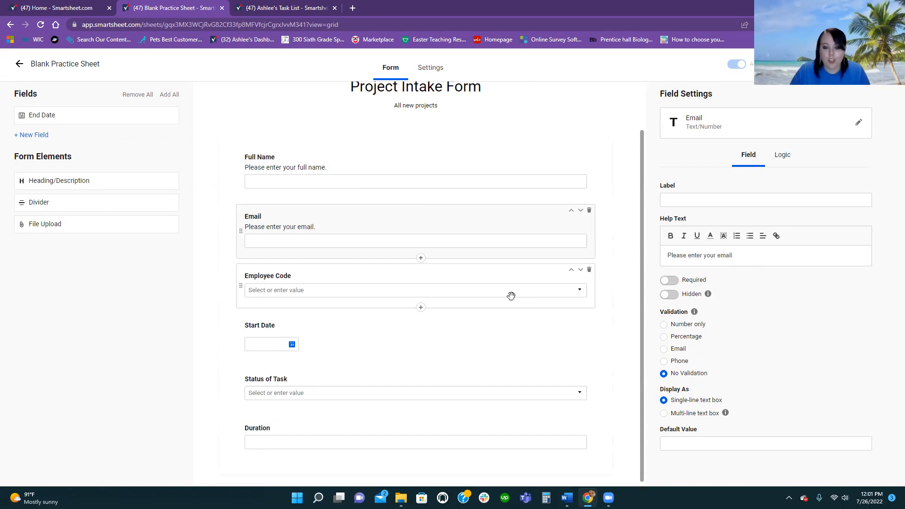
left_click(511, 296)
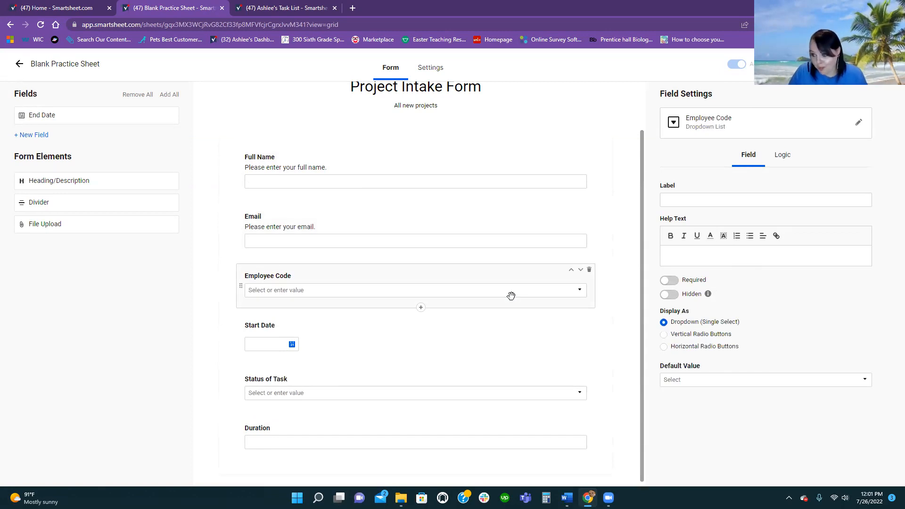
- Display the Employee Code options Manager, Office and Field as horizontal radio buttons
scroll(408, 302, "down", 1)
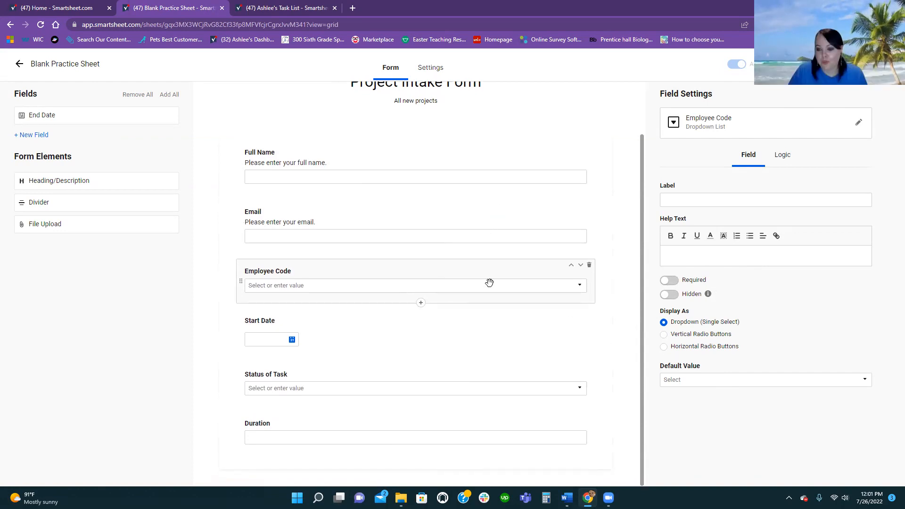
left_click(670, 294)
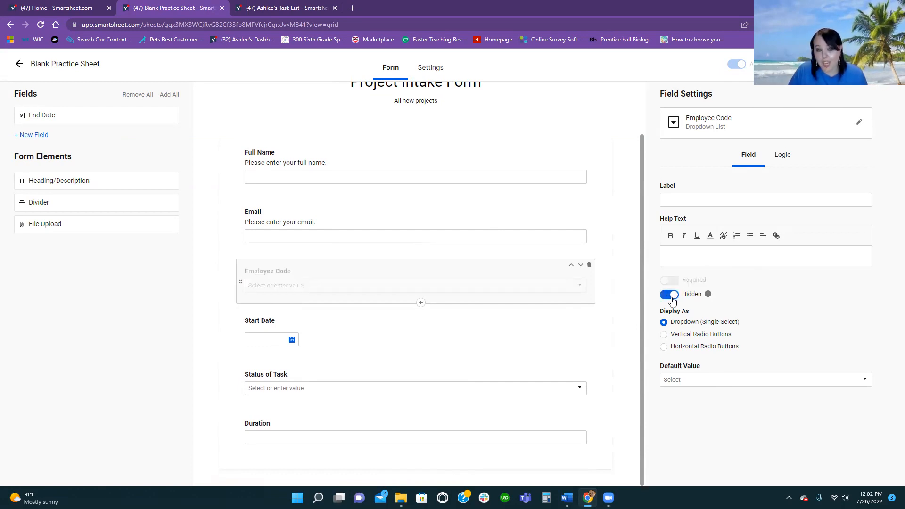
left_click(672, 297)
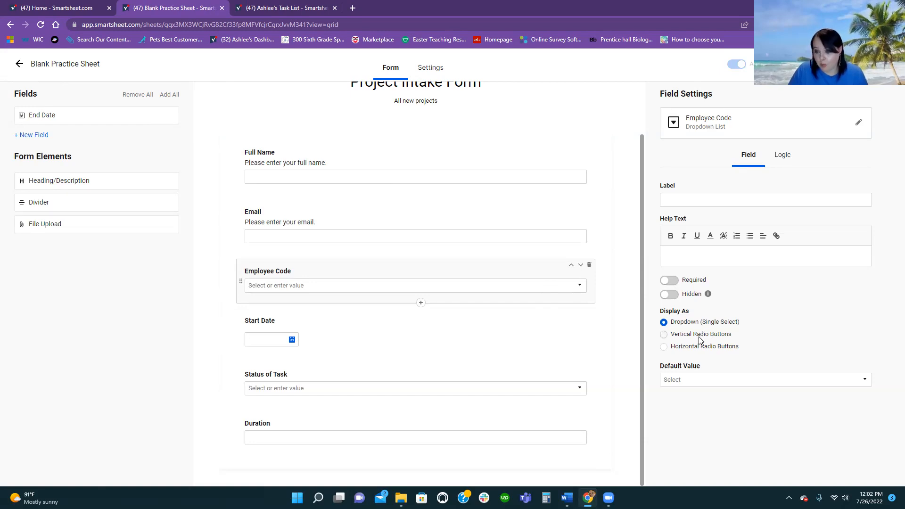
left_click(664, 335)
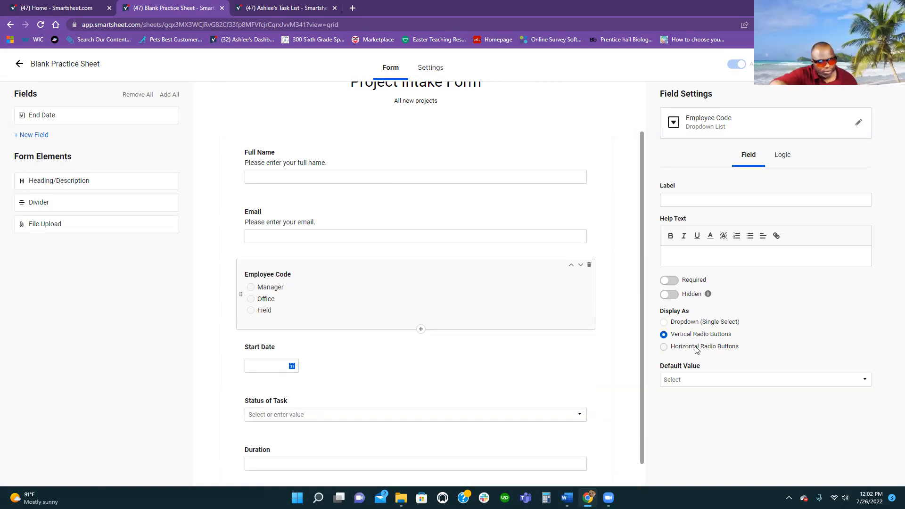
left_click(695, 347)
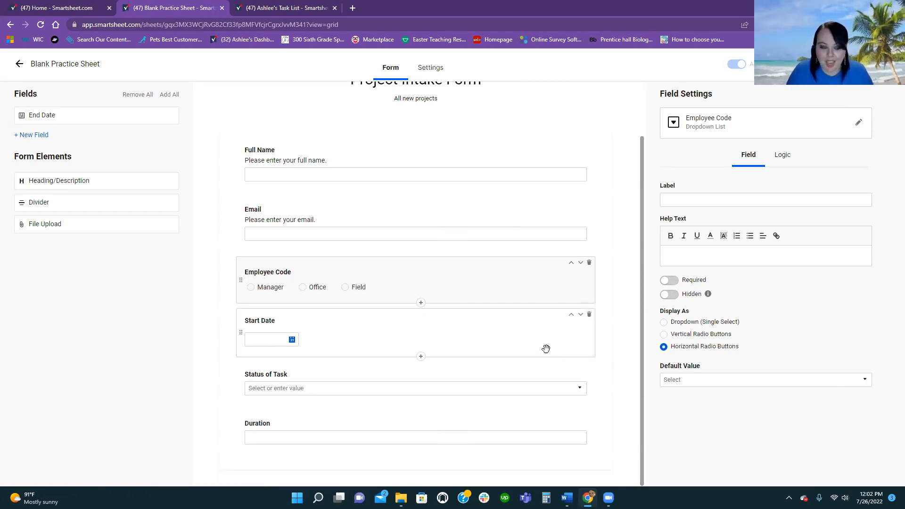
left_click(511, 325)
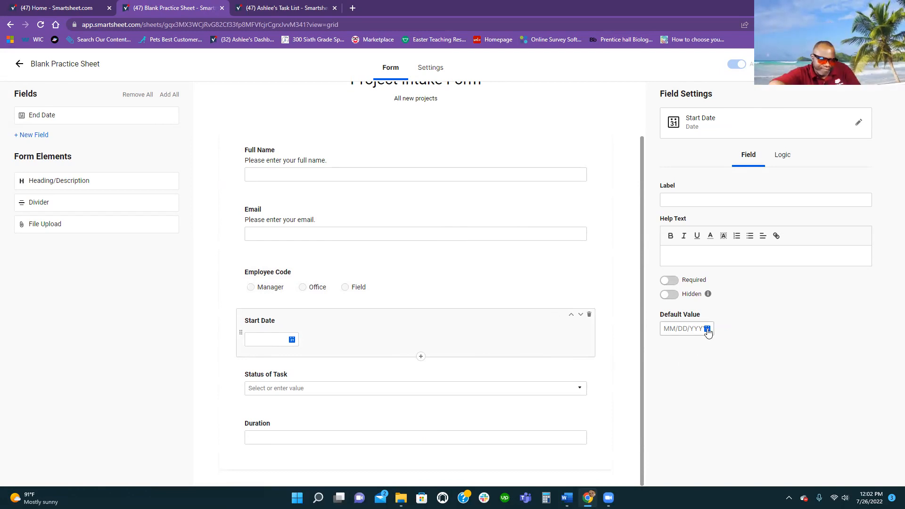
- Default Start Date to 07/26/2022 and show Status of Task options as stacked radio buttons
left_click(707, 329)
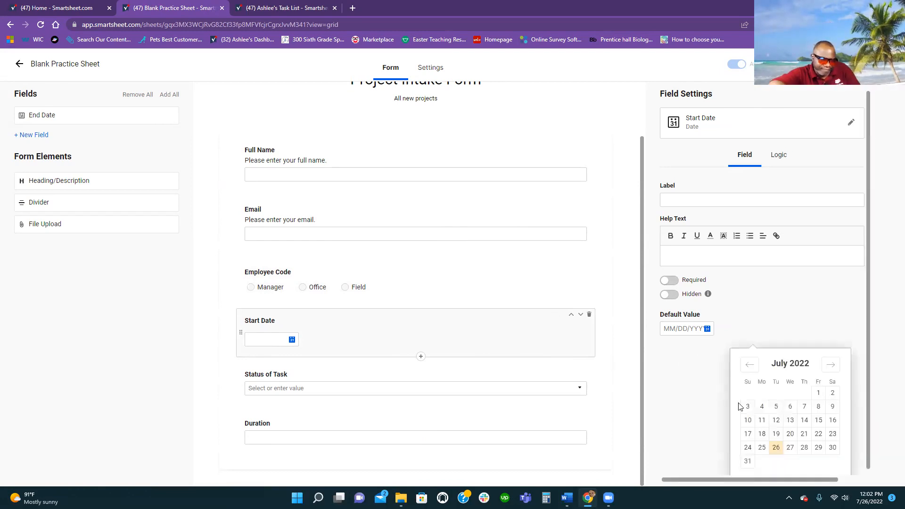
left_click(777, 448)
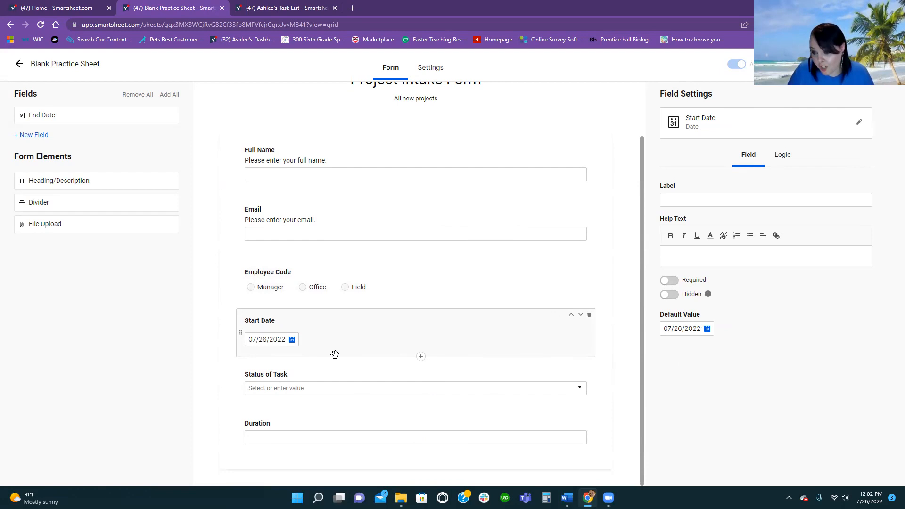
left_click(427, 386)
left_click(696, 335)
scroll(476, 420, "down", 1)
left_click(427, 441)
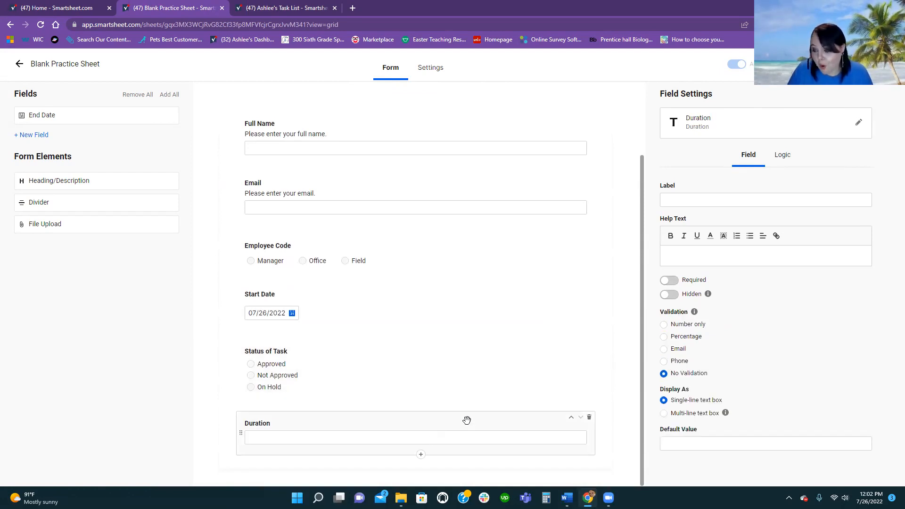
- Drag the Duration field back off the form and return to Blank Practice Sheet, saving the form
left_click_drag(471, 439, 82, 189)
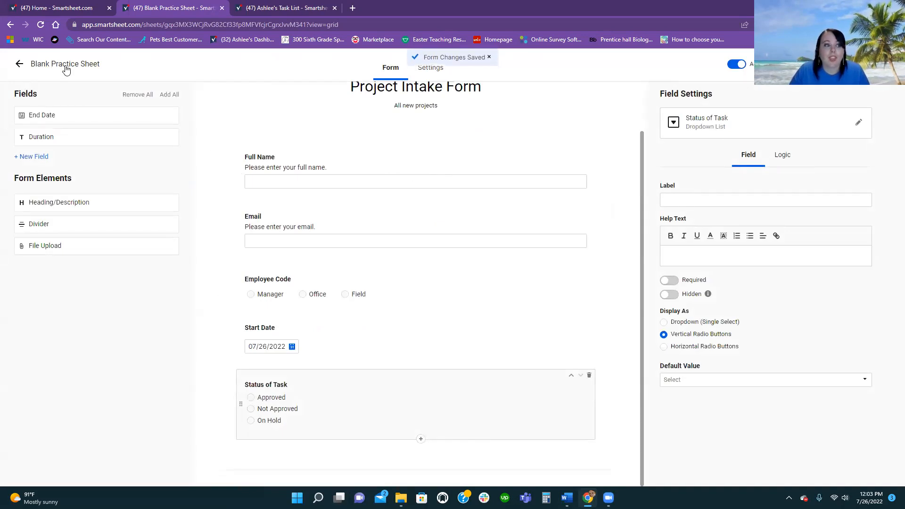
left_click(65, 64)
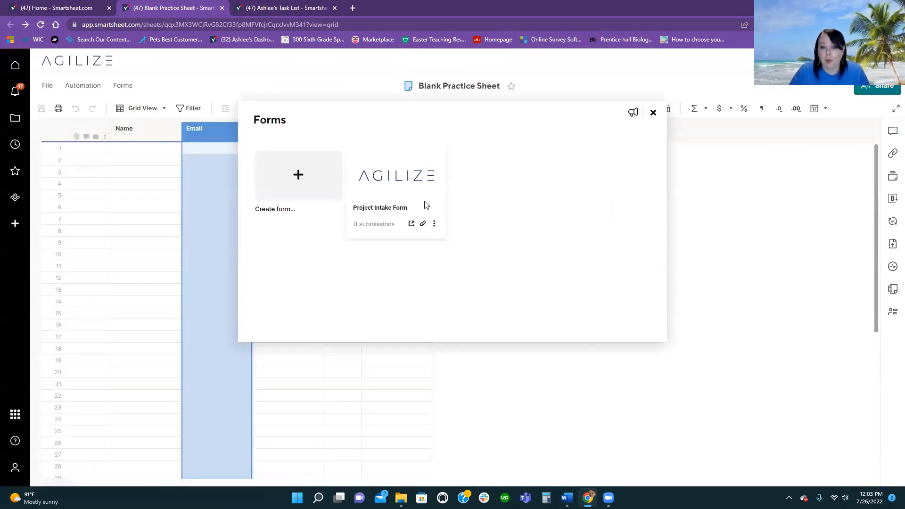
- Reopen Project Intake Form from Manage Forms and launch its live link in a new tab
left_click(653, 113)
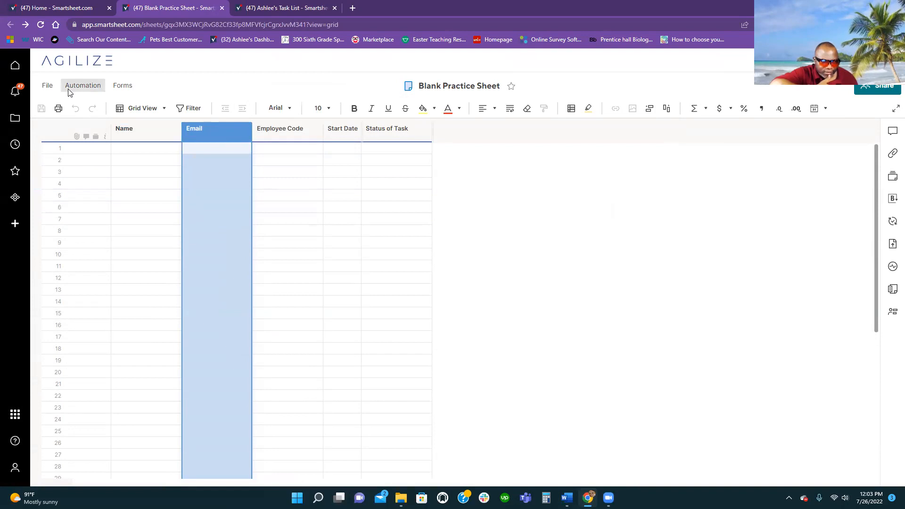
left_click(111, 86)
left_click(143, 122)
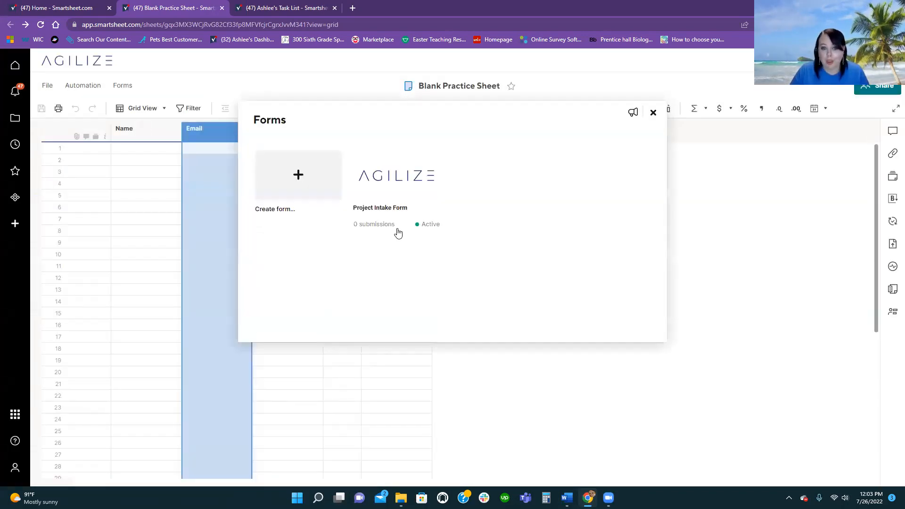
left_click(408, 226)
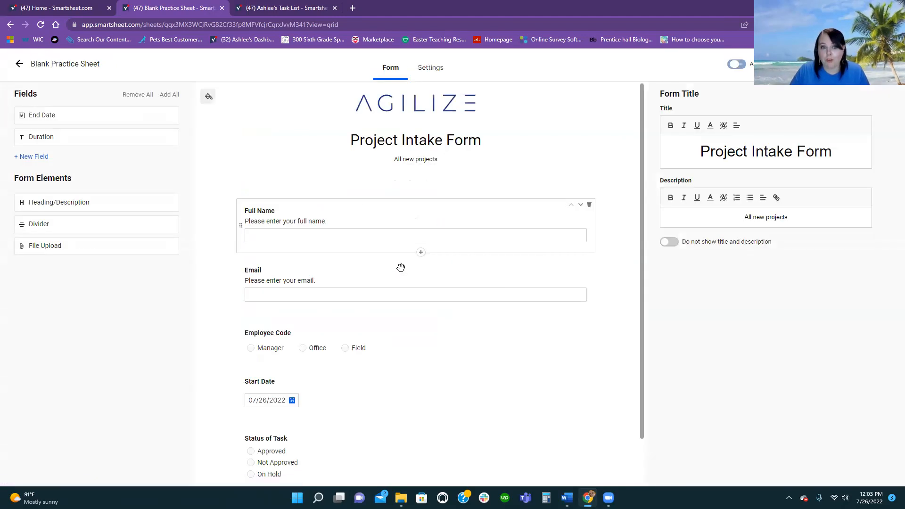
left_click(794, 65)
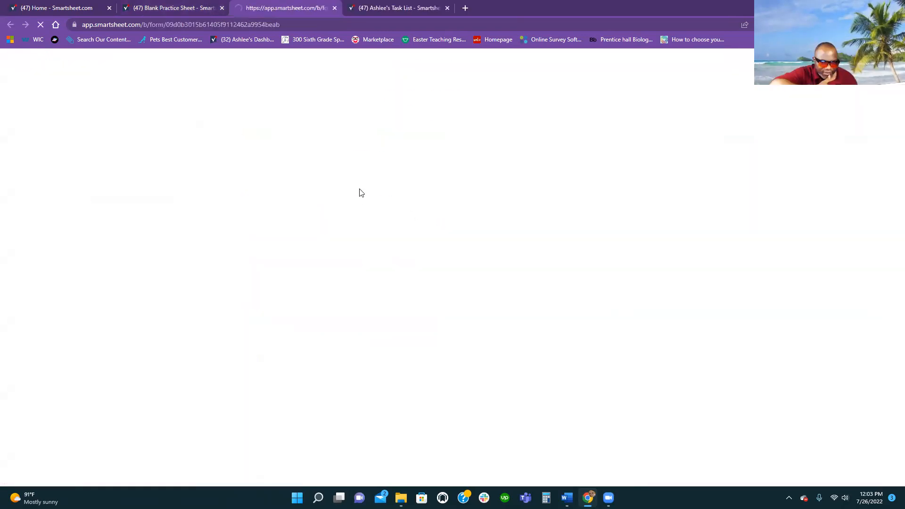
- Submit a test response with a full name, email, Manager and Approved, then close the tab
left_click(360, 167)
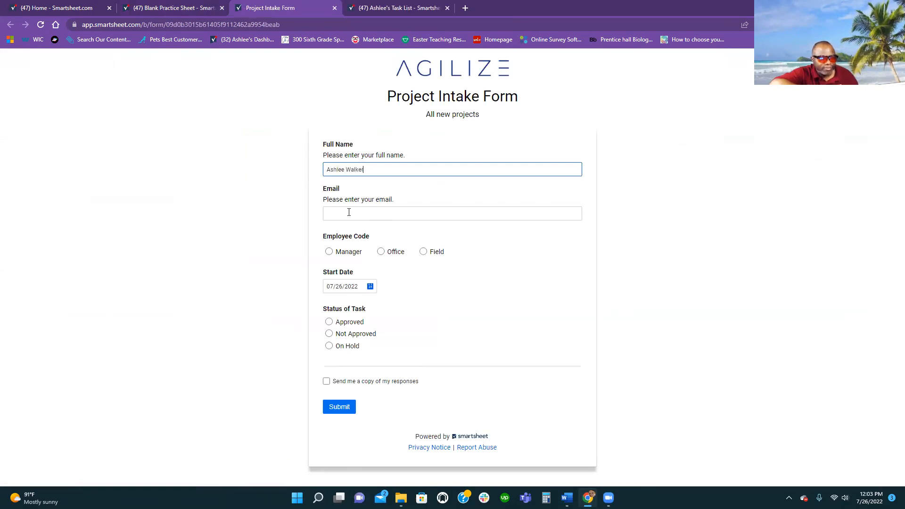
left_click(349, 212)
left_click(373, 235)
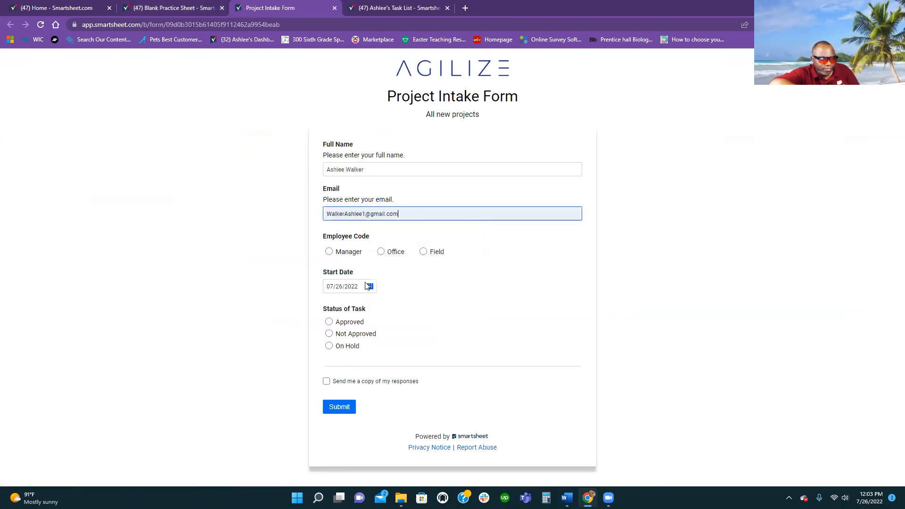
left_click(335, 251)
left_click(329, 323)
left_click(333, 410)
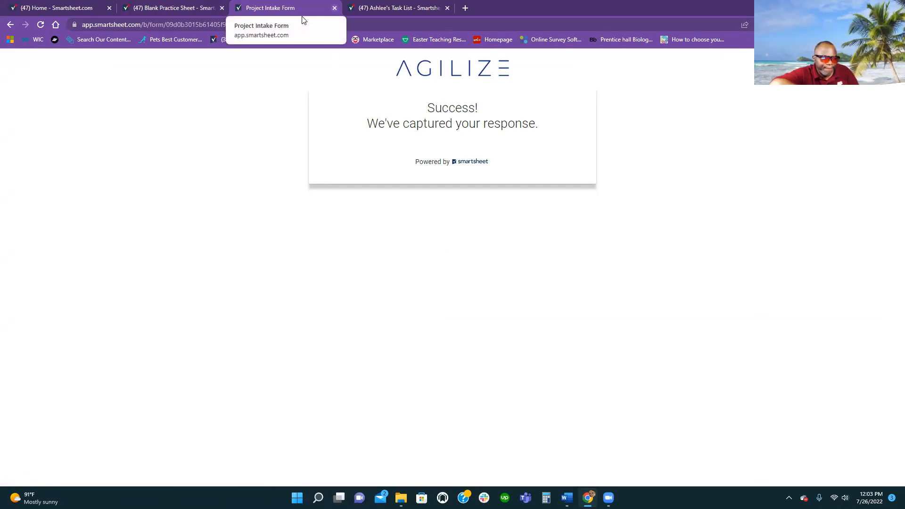
key("ctrl+w")
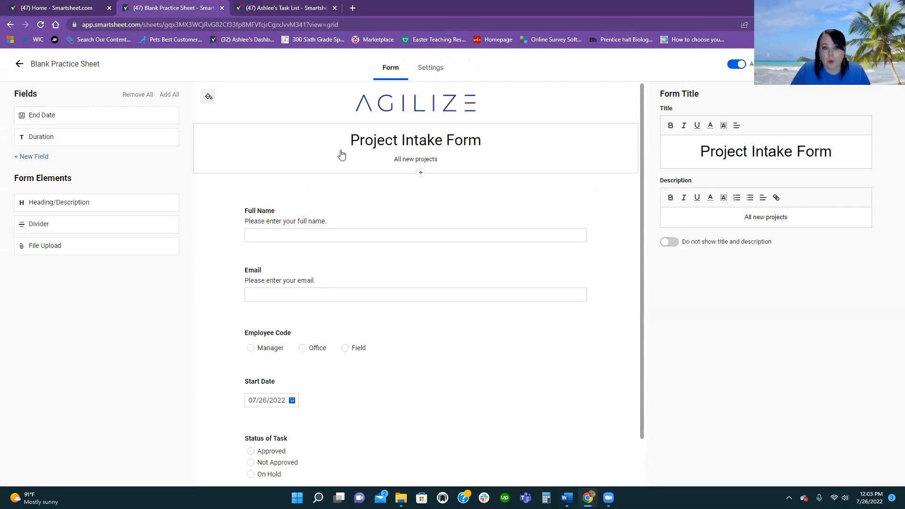
- Review the form's submission settings, then return to the sheet and refresh it to show the new row
left_click(431, 73)
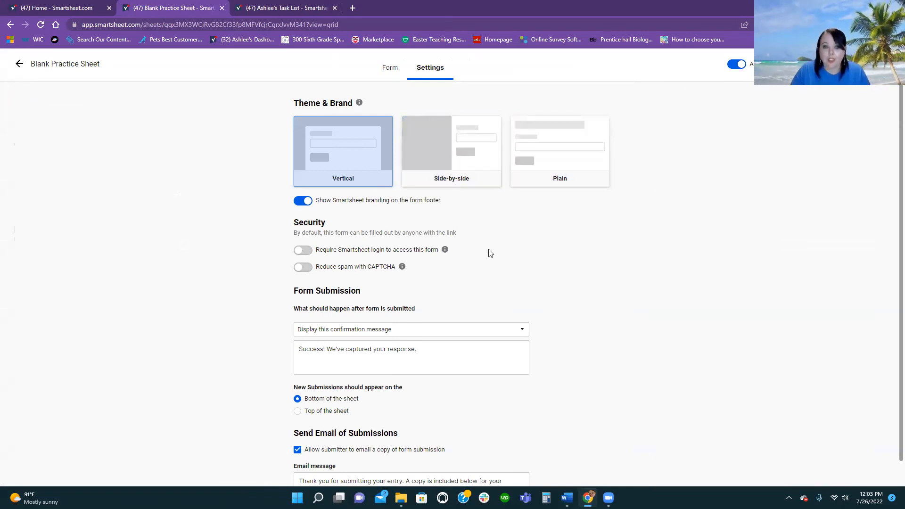
scroll(488, 253, "down", 1)
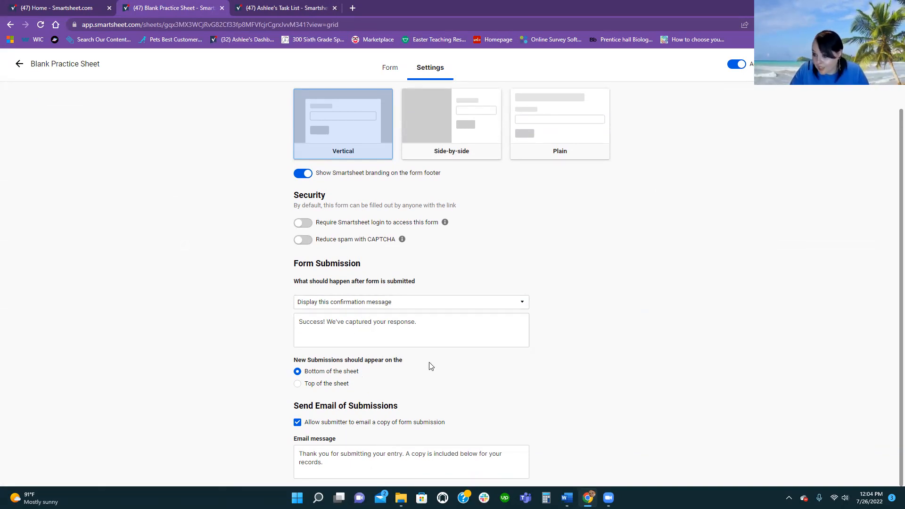
left_click(71, 72)
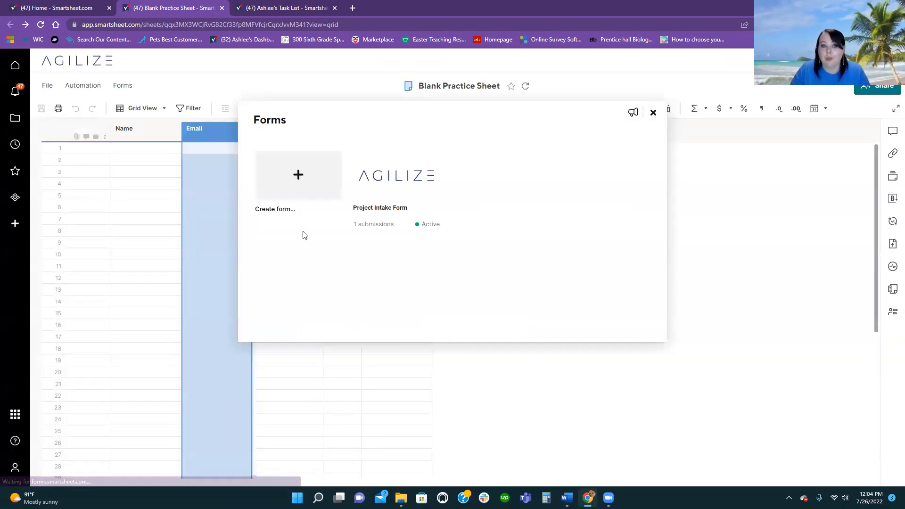
left_click(653, 113)
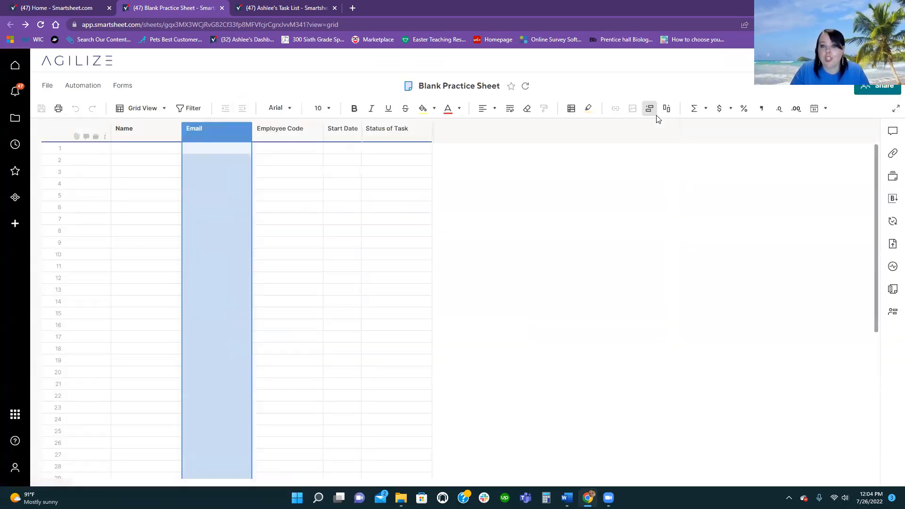
left_click(47, 86)
left_click(73, 222)
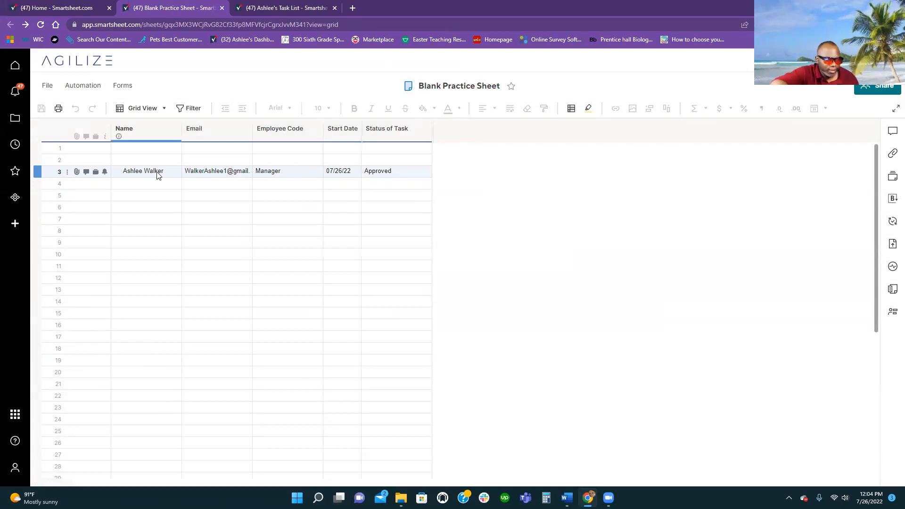
- Delete empty rows 1 and 2 so the submitted entry moves up to row 1
left_click_drag(36, 159, 39, 149)
left_click(33, 149)
right_click(39, 150)
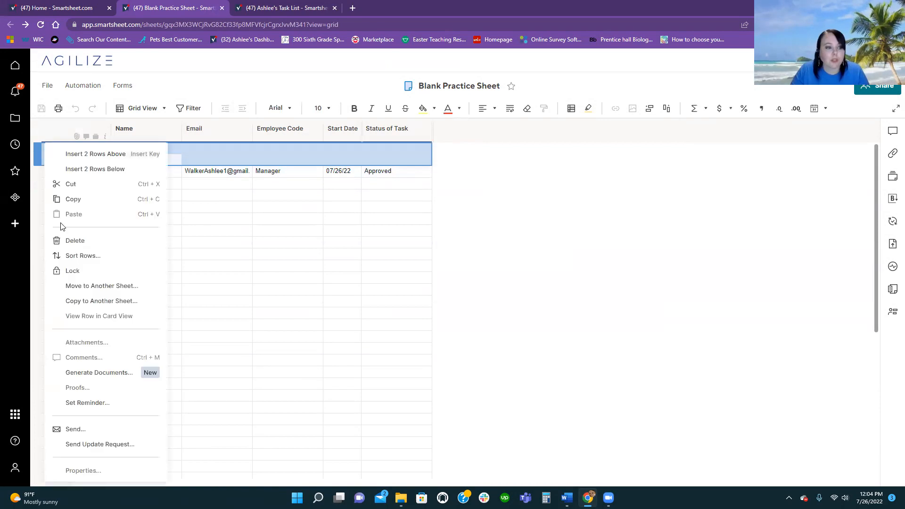
left_click(81, 239)
left_click(356, 254)
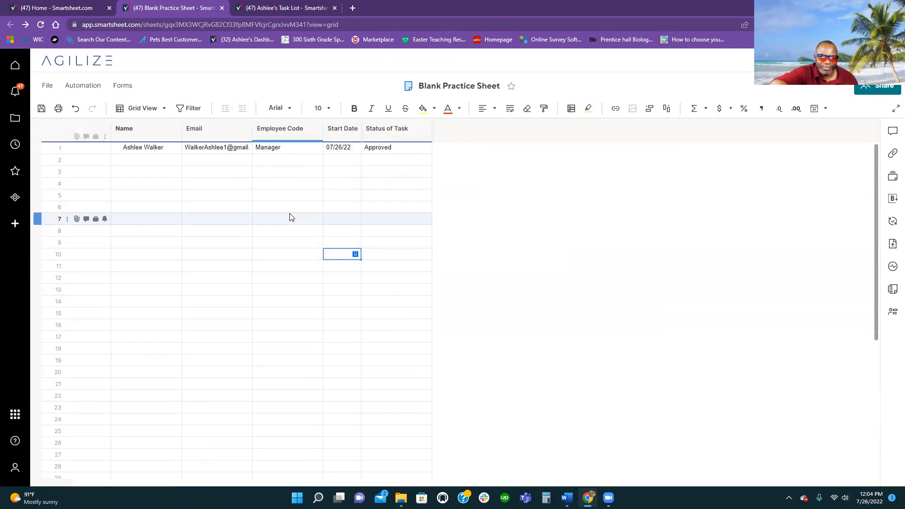
left_click(263, 194)
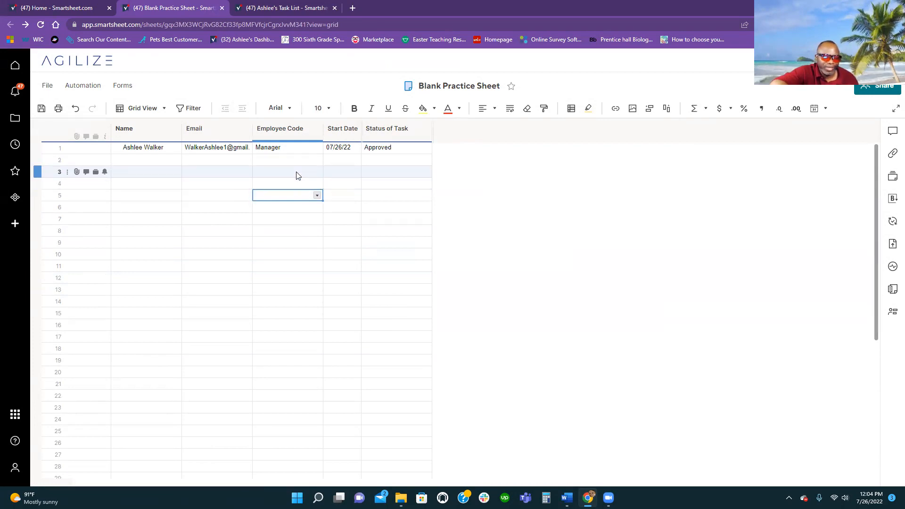
- Change the entry's Employee Code to Office, then undo it back to Manager
left_click(295, 147)
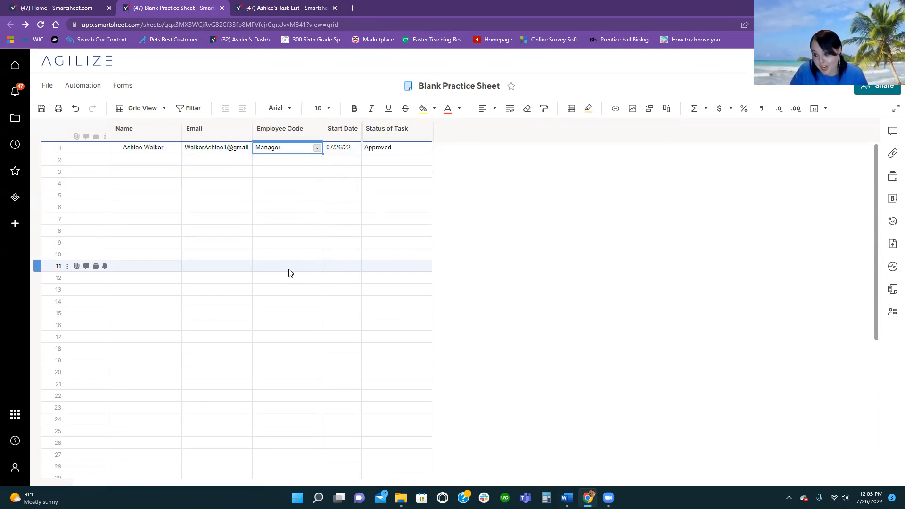
left_click(317, 149)
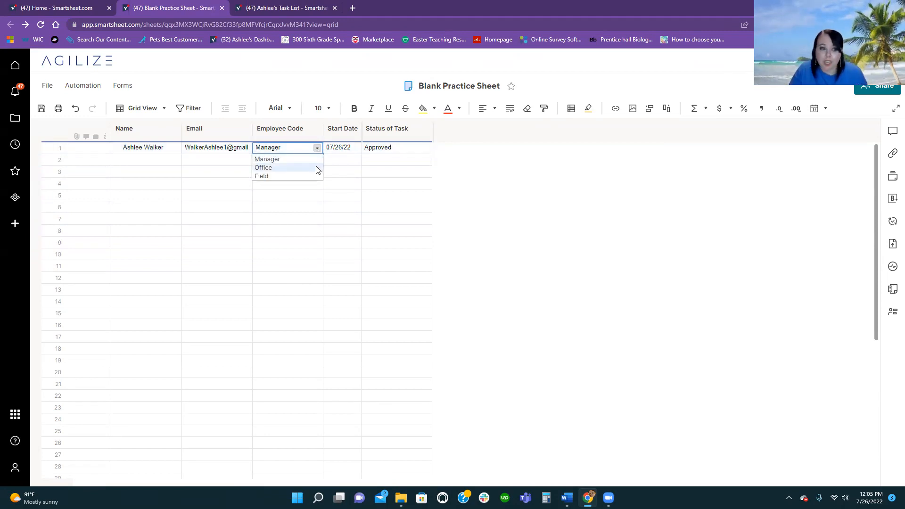
left_click(316, 169)
left_click(303, 206)
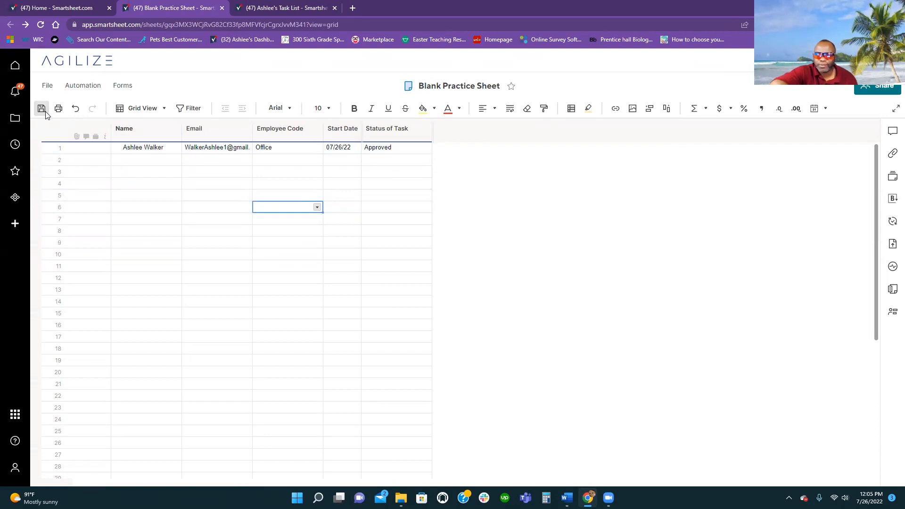
left_click(74, 108)
left_click(215, 184)
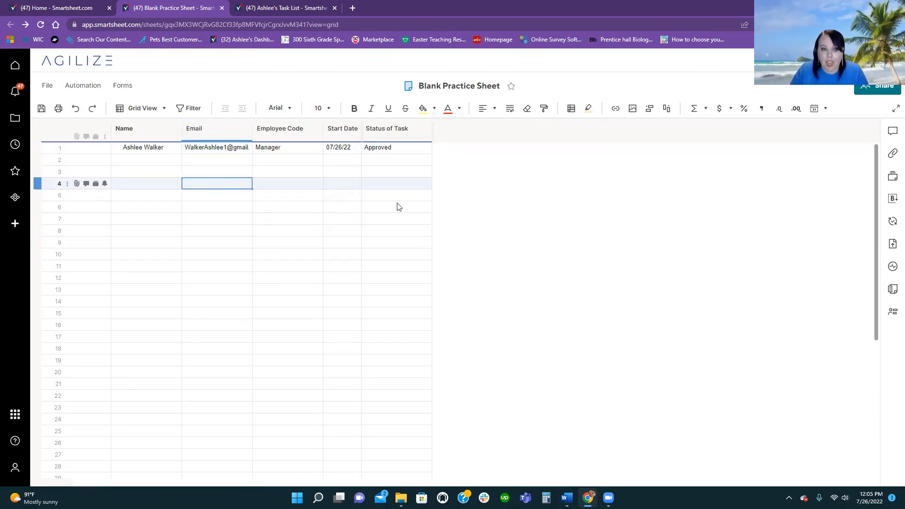
left_click_drag(175, 148, 383, 153)
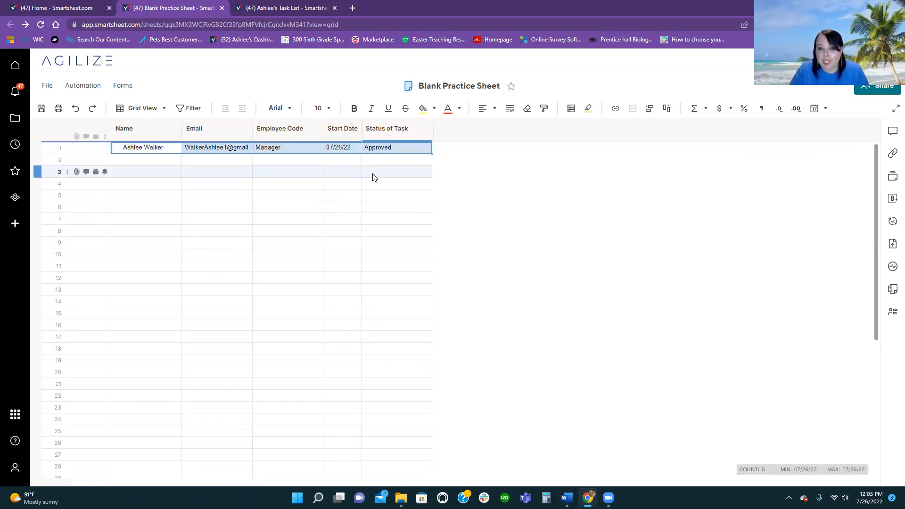
left_click(373, 173)
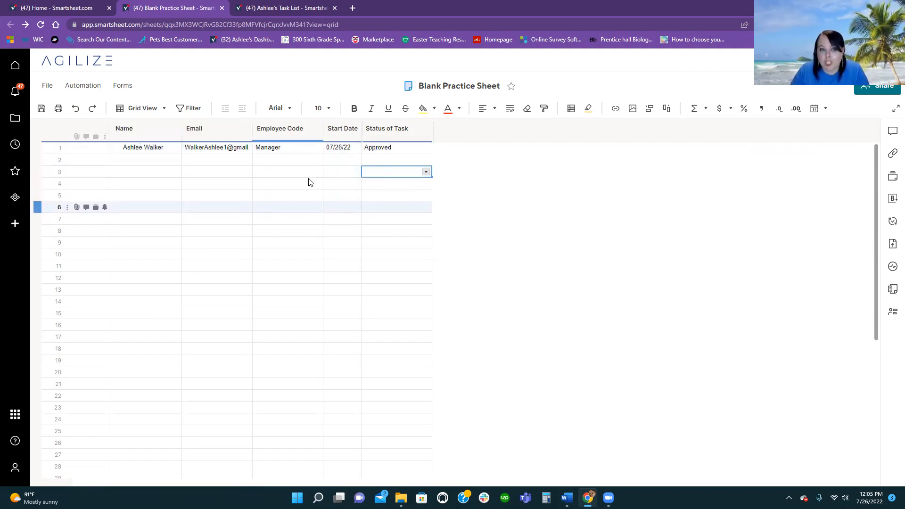
left_click(168, 111)
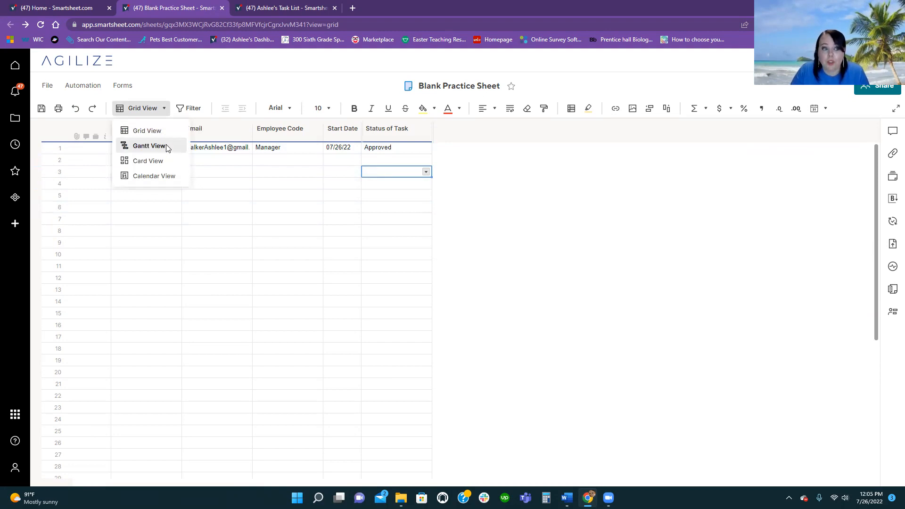
left_click(167, 146)
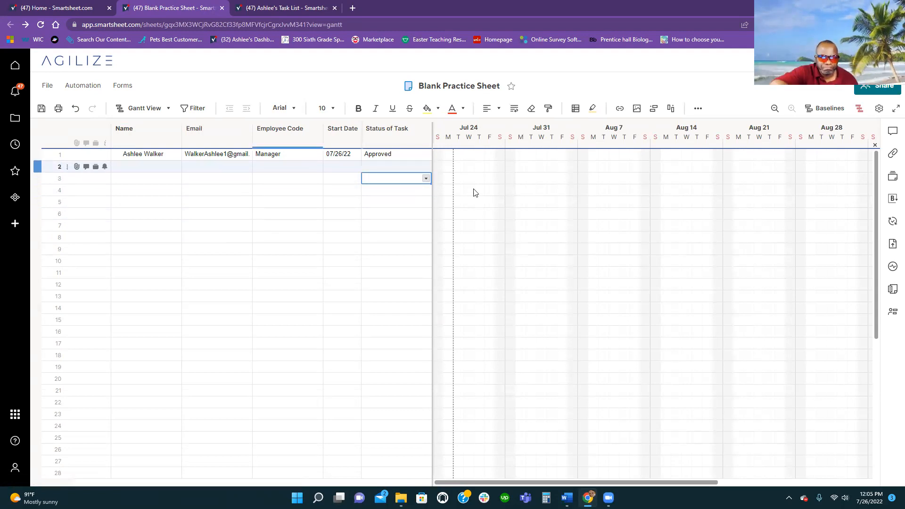
left_click(158, 111)
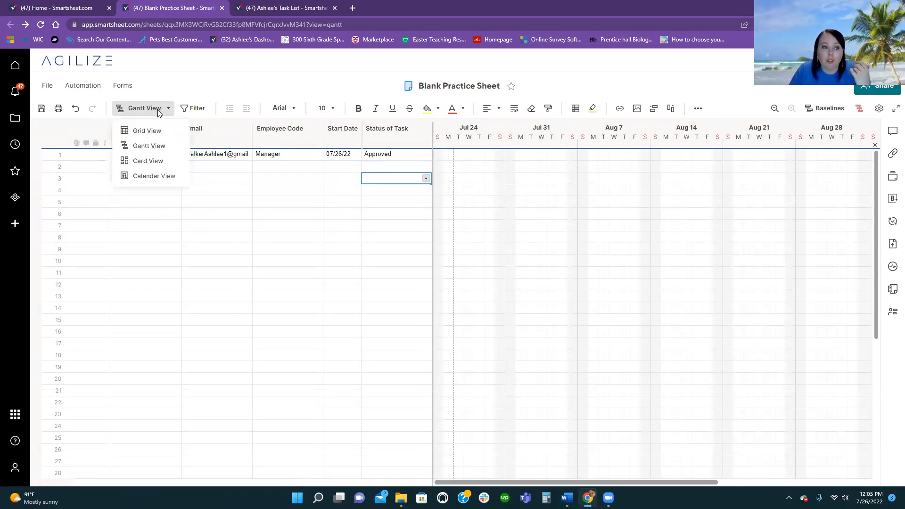
left_click(147, 161)
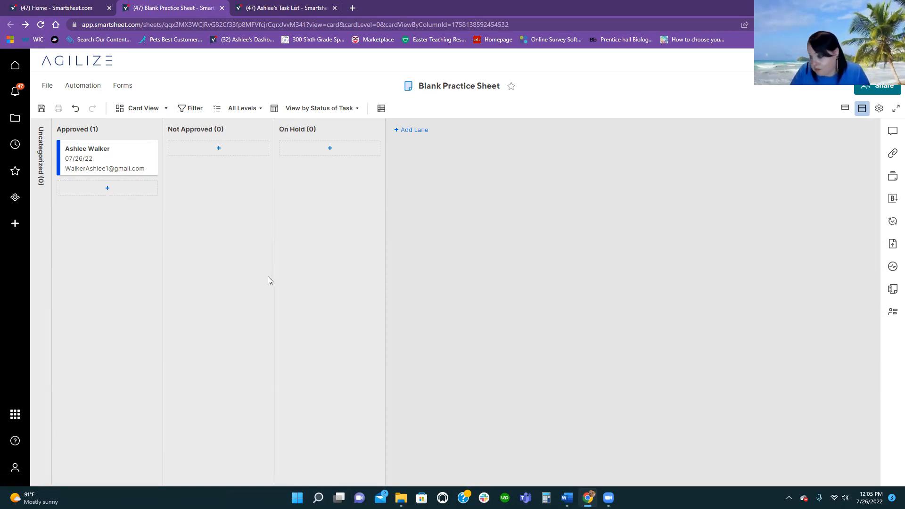
left_click(165, 109)
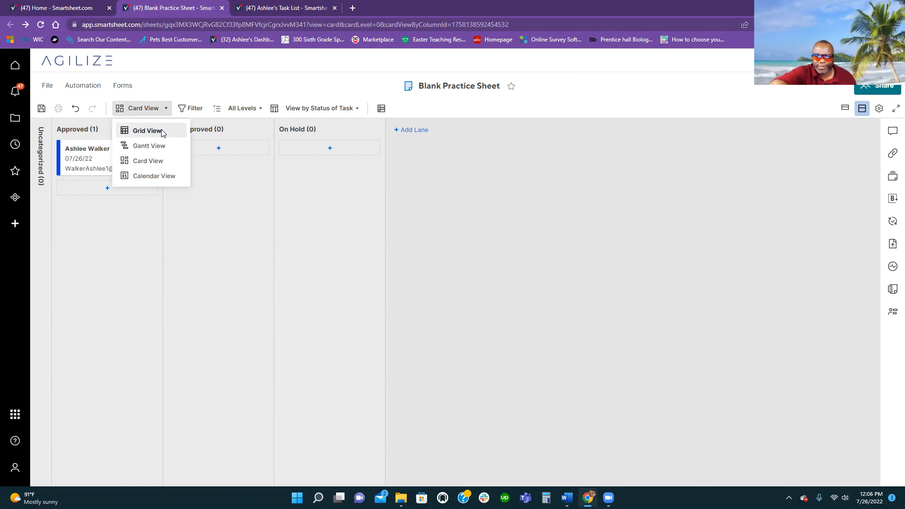
left_click(147, 130)
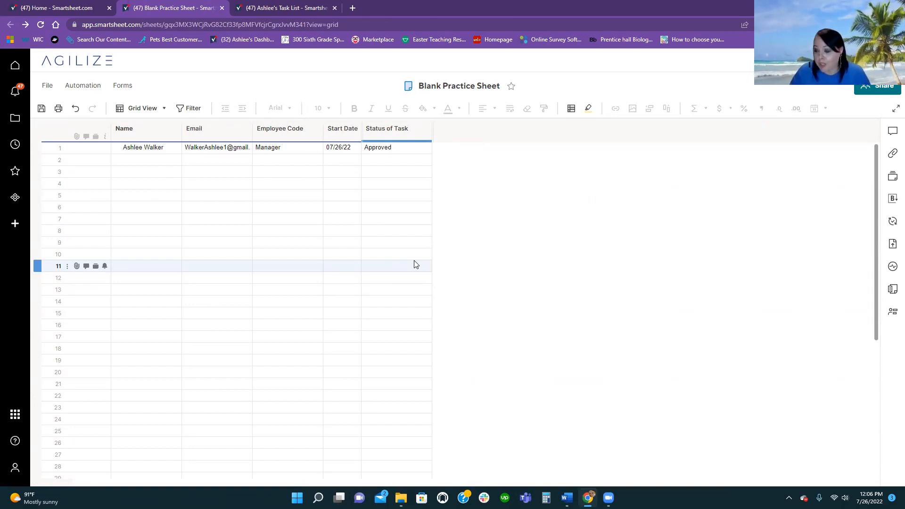
- Open the Project Intake Form and add a File Upload field at its bottom
left_click(117, 88)
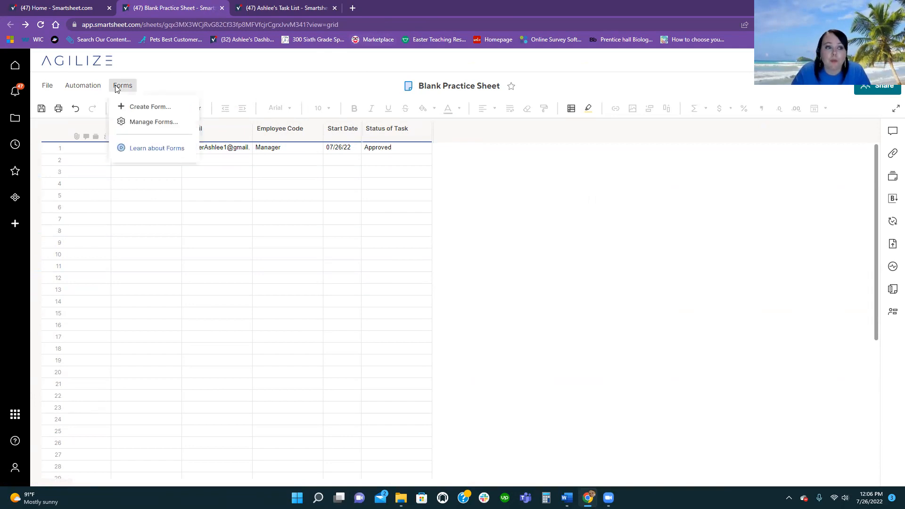
left_click(143, 123)
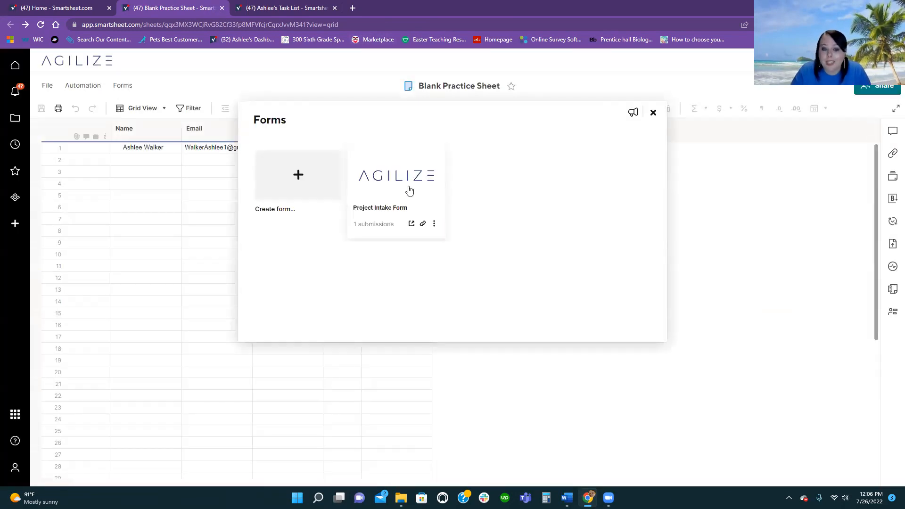
left_click(409, 190)
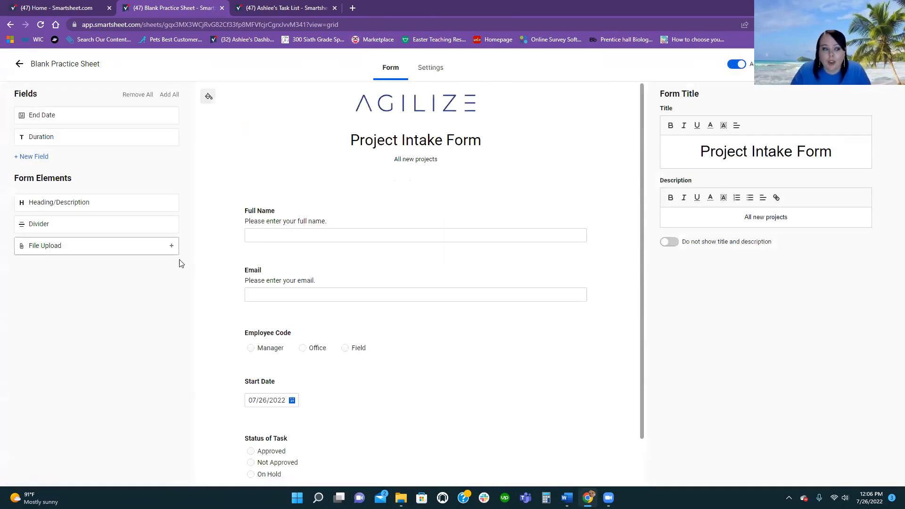
scroll(250, 264, "down", 1)
scroll(252, 269, "up", 1)
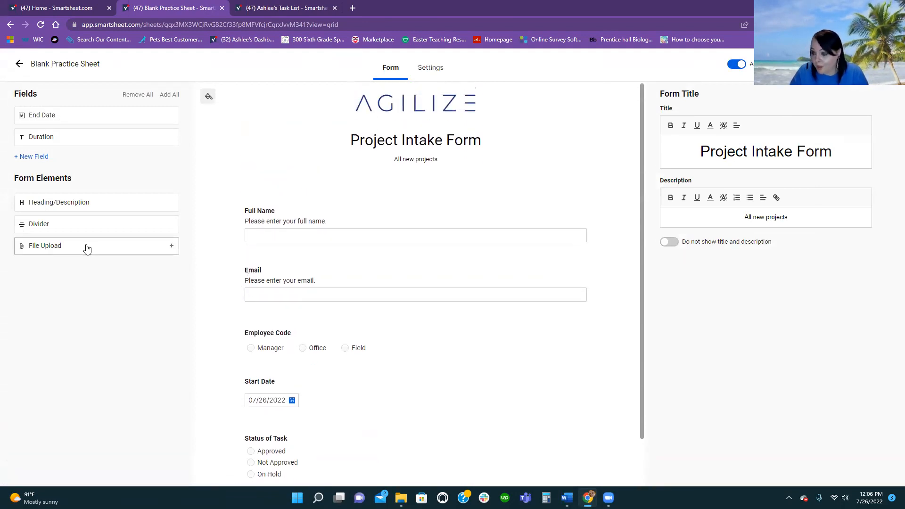
left_click_drag(87, 248, 288, 450)
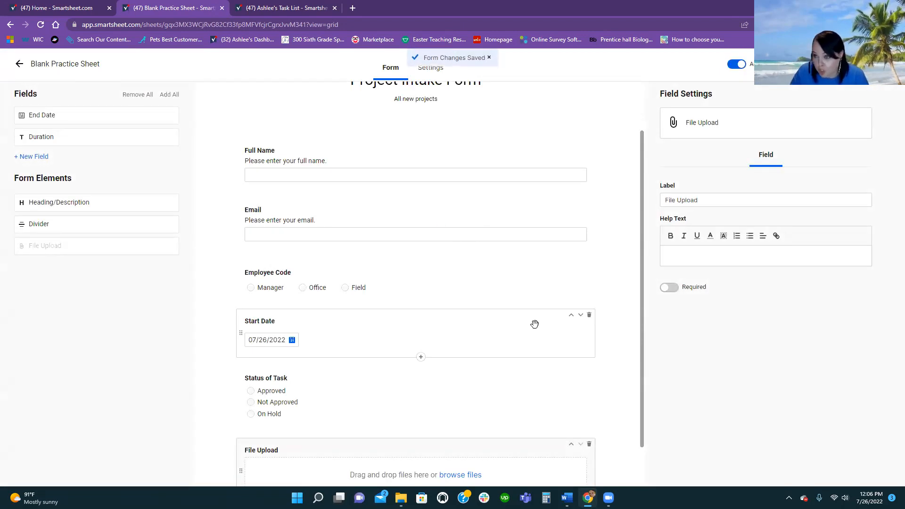
- Preview the live form in a new tab to check the new field, then close it
left_click(797, 64)
scroll(390, 375, "down", 1)
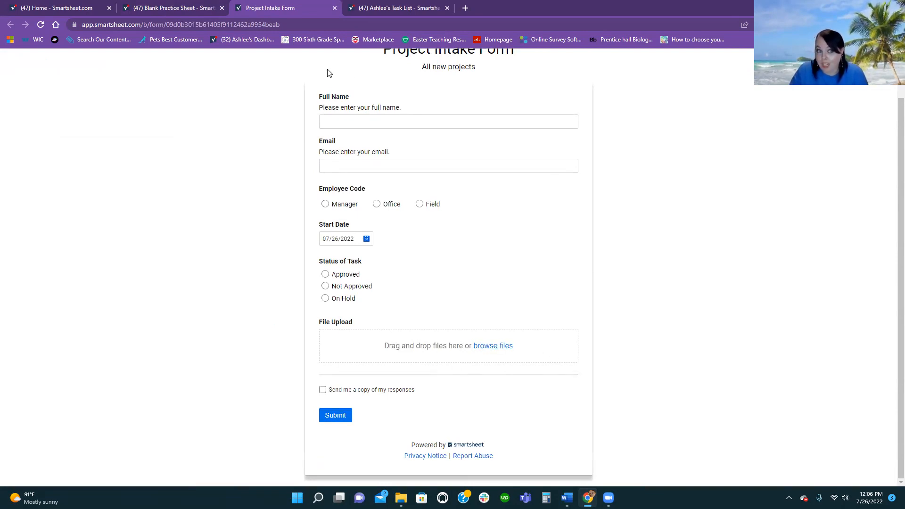
scroll(278, 107, "up", 1)
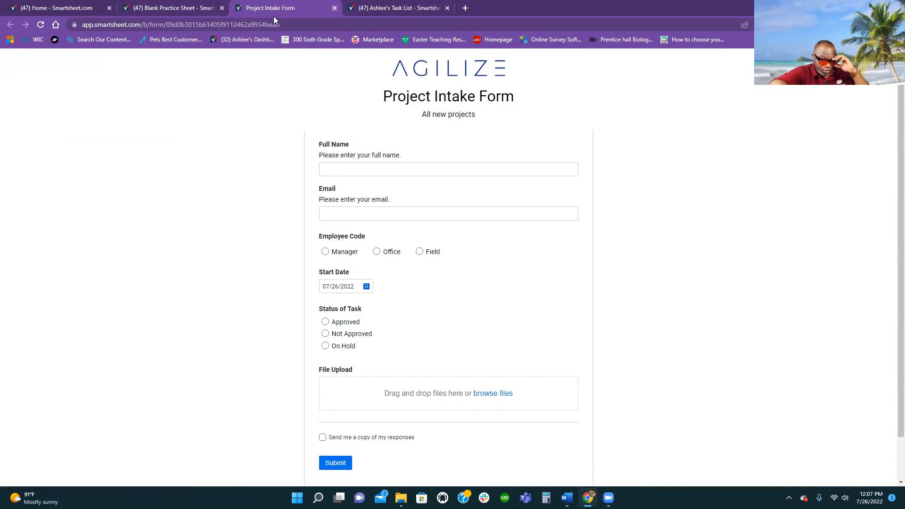
left_click(334, 8)
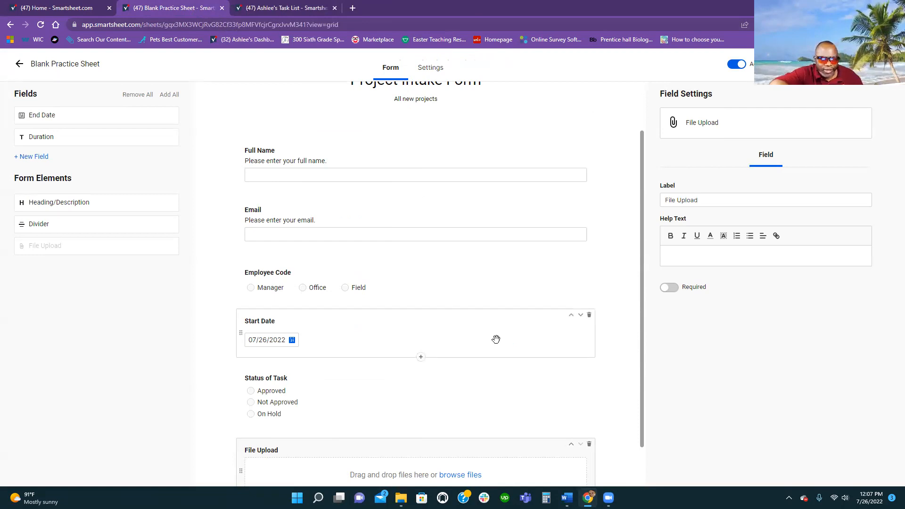
scroll(496, 339, "up", 2)
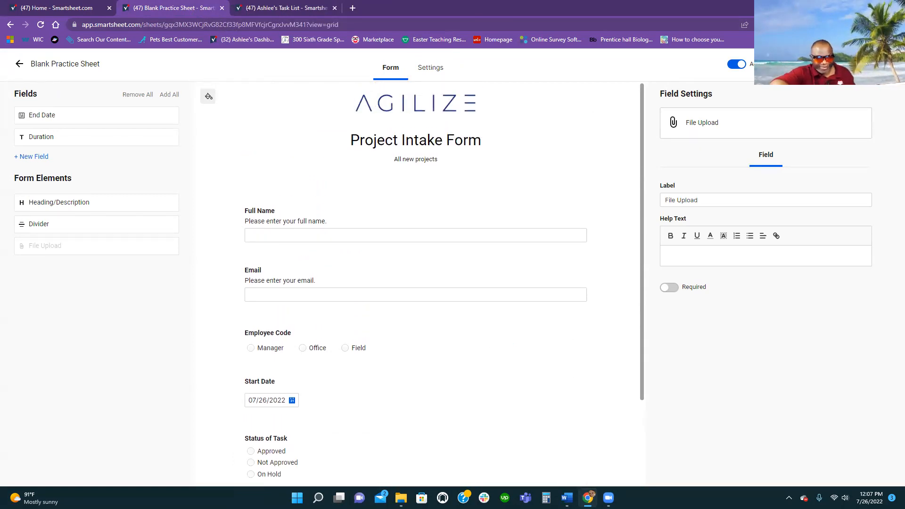
left_click(836, 64)
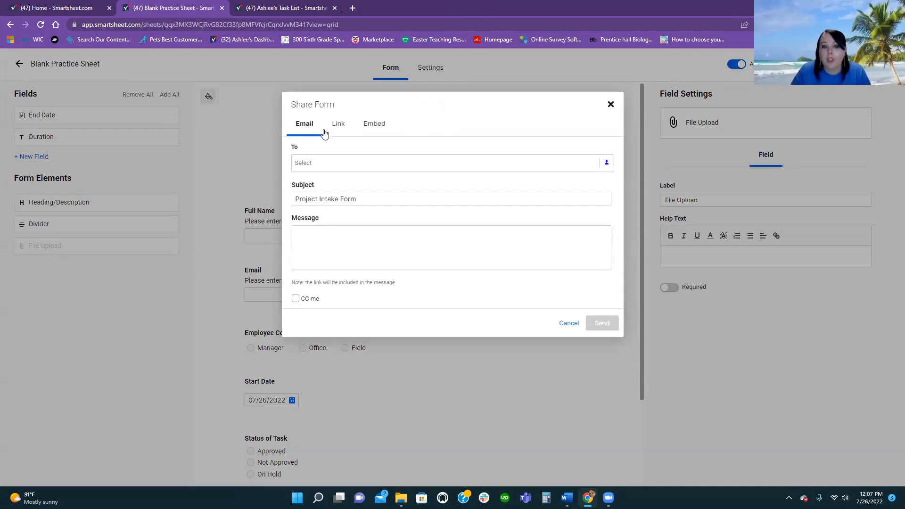
left_click(307, 163)
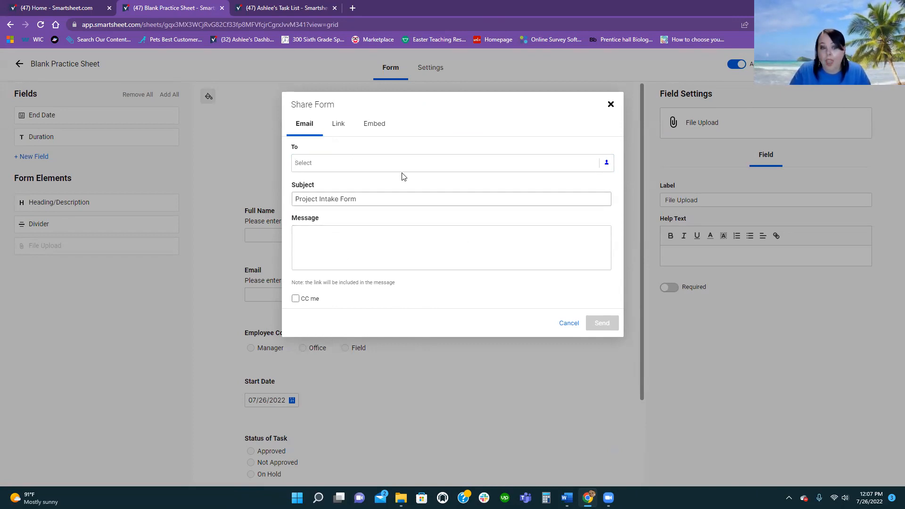
left_click(337, 123)
left_click(421, 161)
double_click(424, 161)
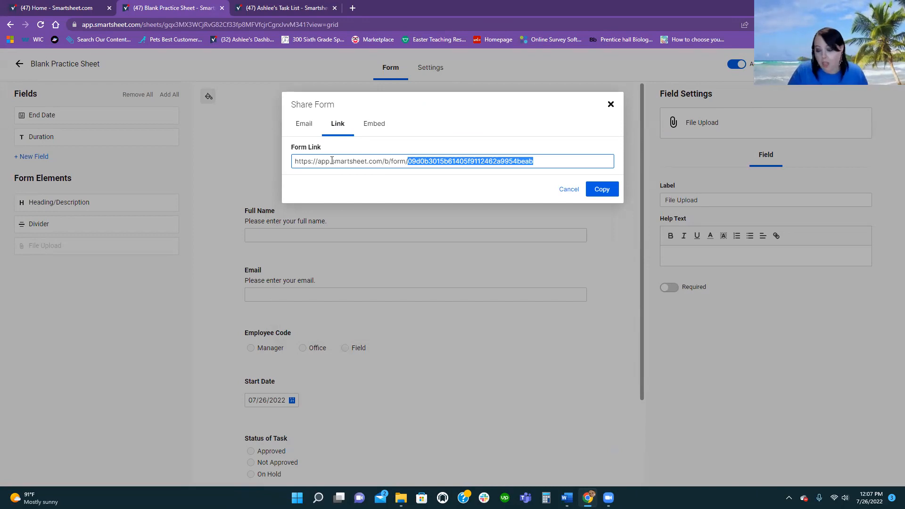
left_click(369, 130)
double_click(459, 162)
left_click(459, 161)
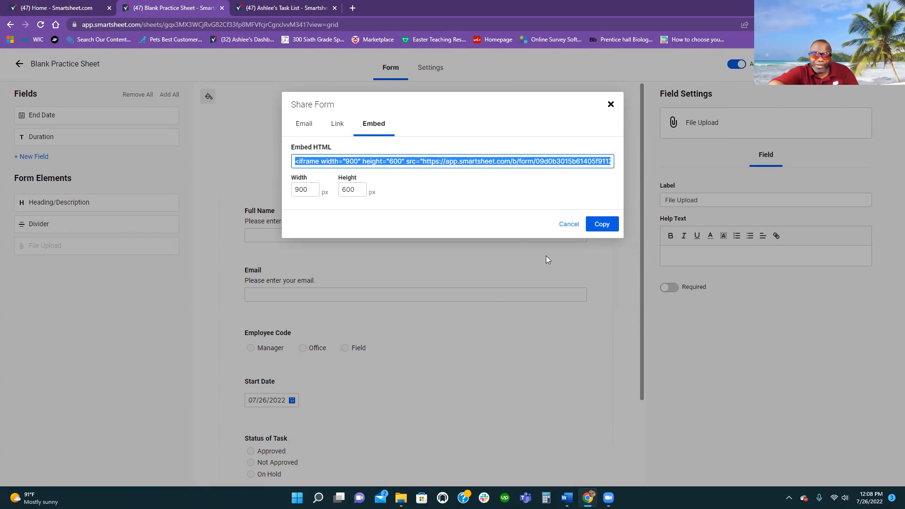
left_click(563, 225)
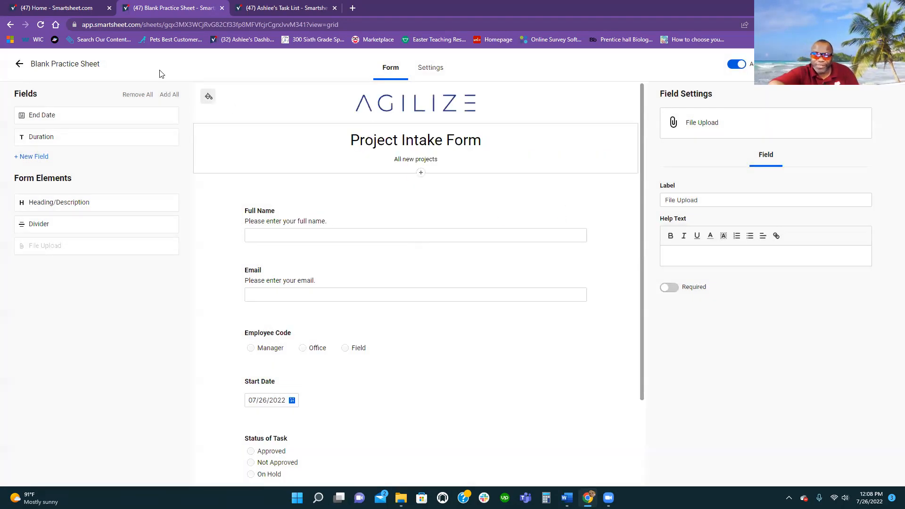
- Go back to the sheet and insert a new column left of Name
left_click(88, 65)
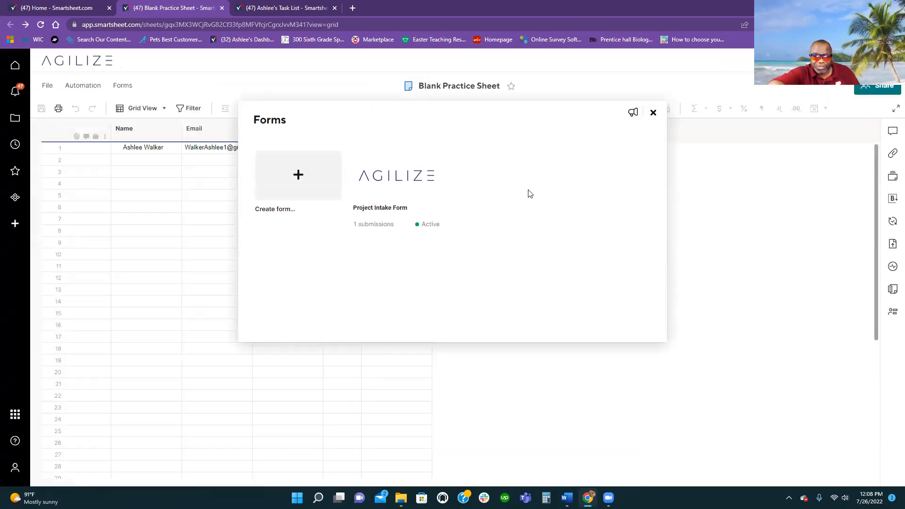
left_click(652, 115)
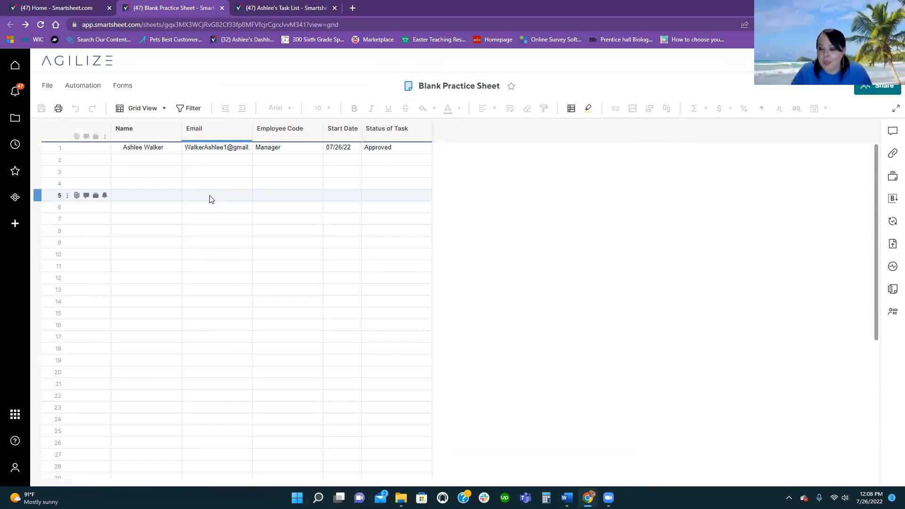
right_click(154, 136)
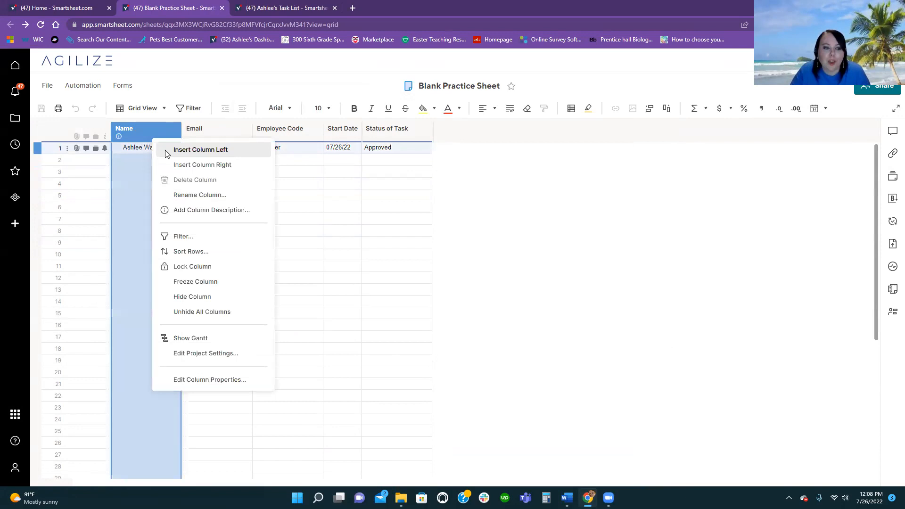
left_click(194, 150)
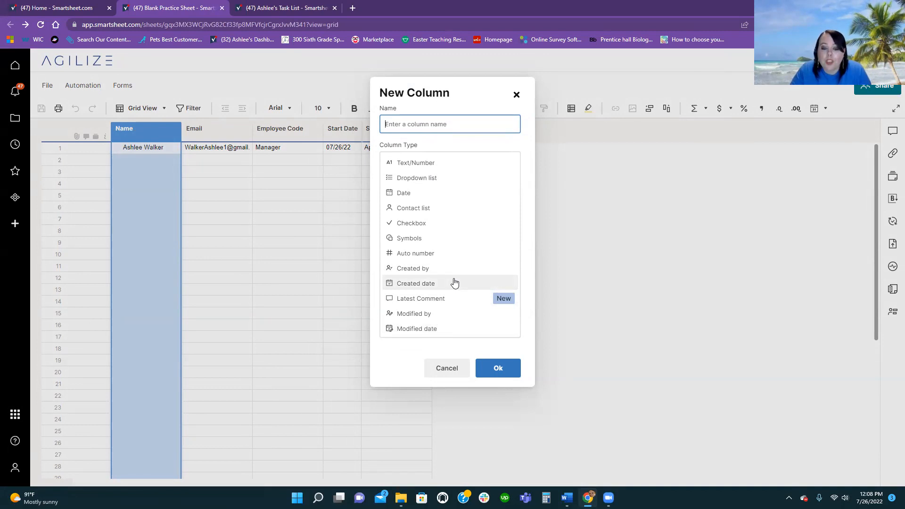
- Make the new column Auto number with prefix PI and 000 digits, then save
left_click(448, 255)
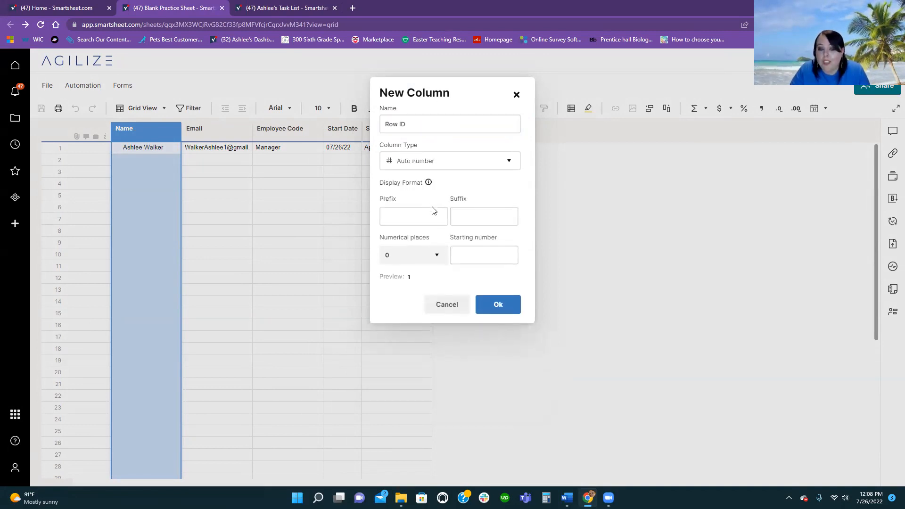
left_click(417, 223)
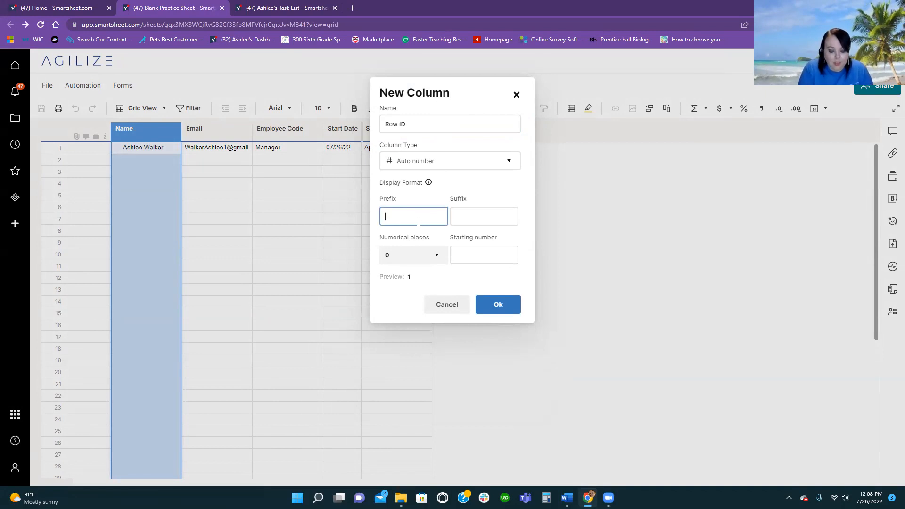
type("PI")
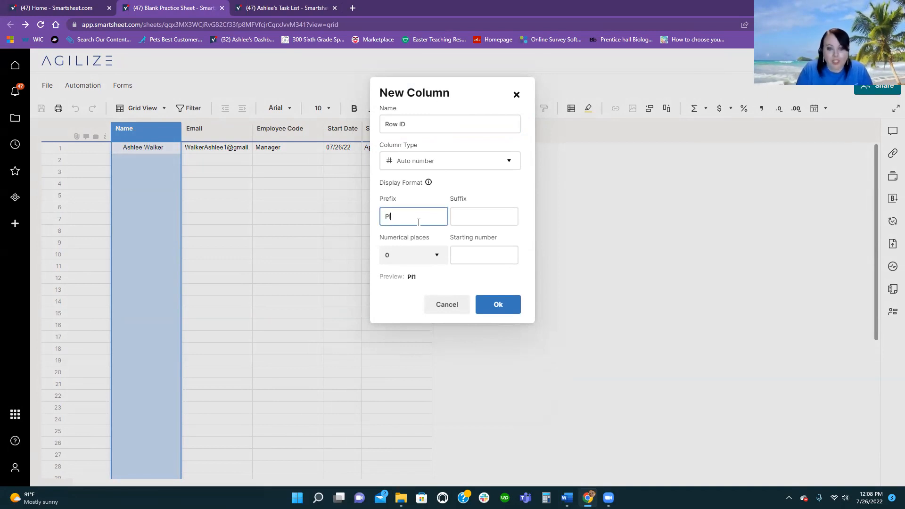
left_click(465, 253)
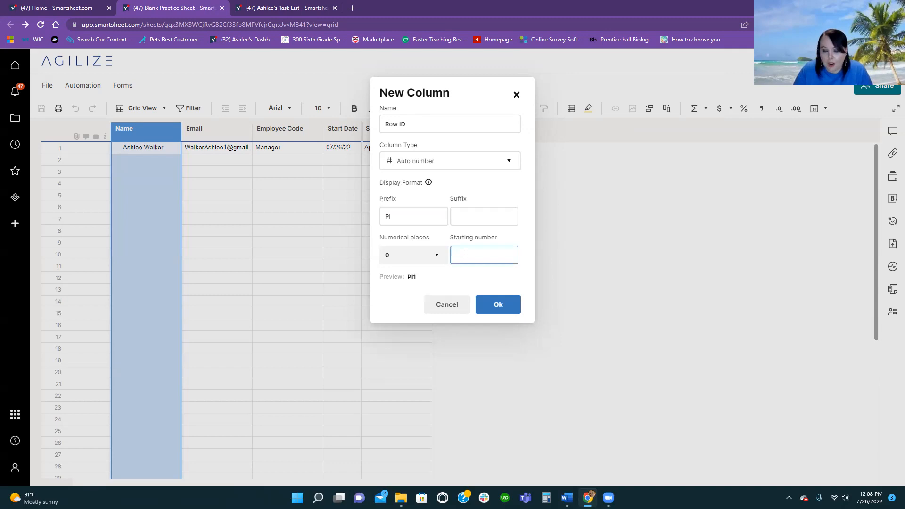
type("0001")
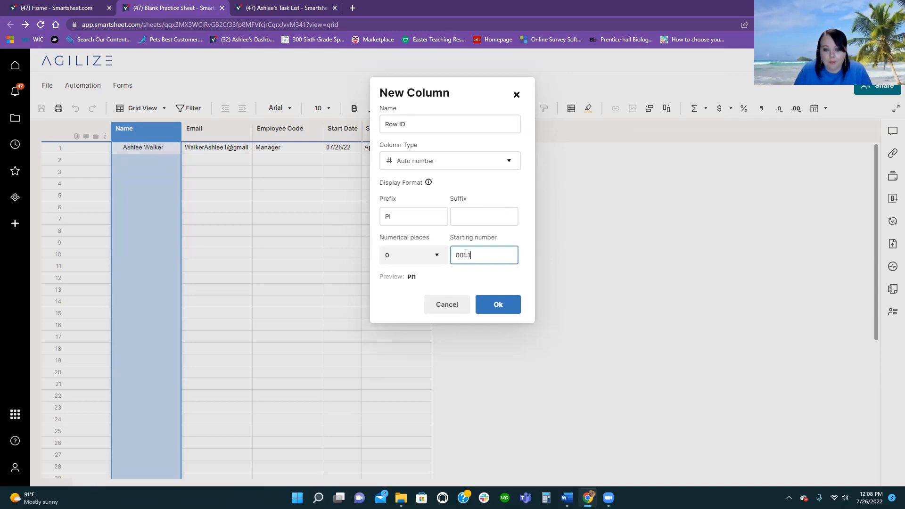
key("BackSpace")
key("BackSpace")
key("BackSpace")
key("BackSpace")
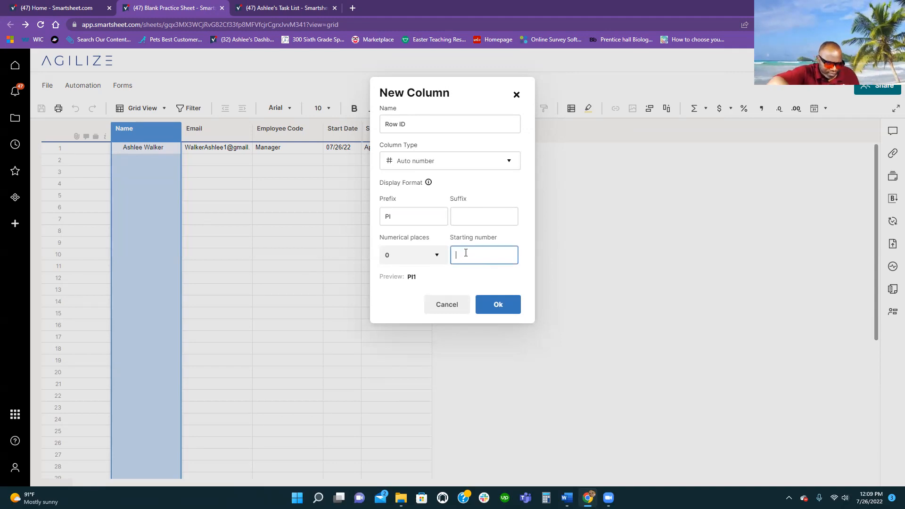
left_click(437, 254)
left_click(425, 315)
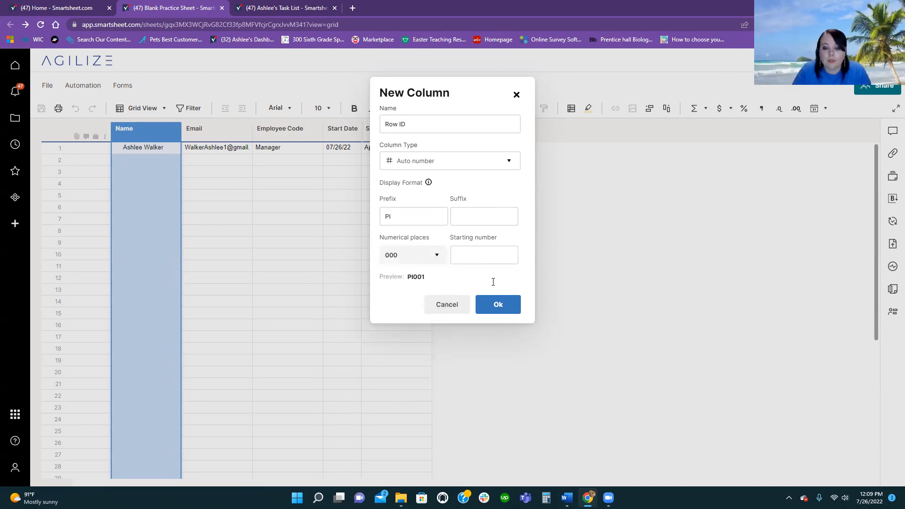
left_click(497, 304)
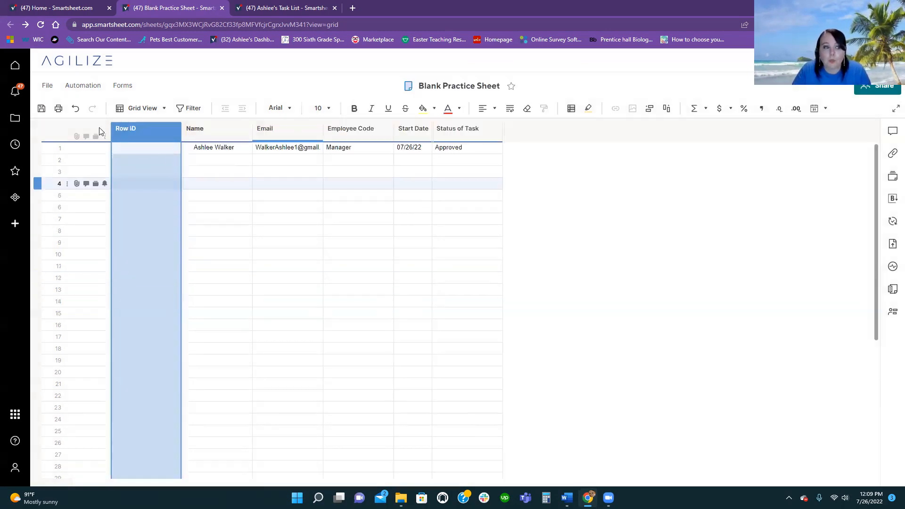
left_click(41, 108)
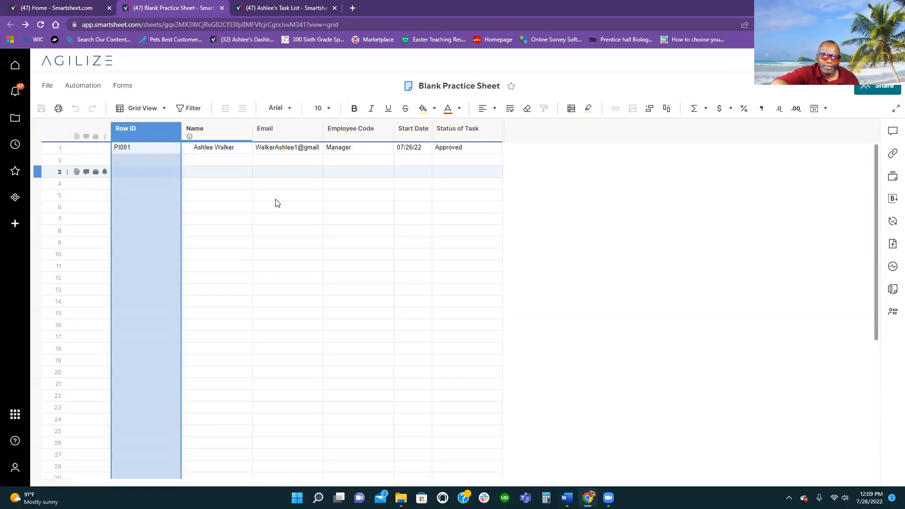
- Open the Automation menu and dismiss it without changes
left_click(93, 91)
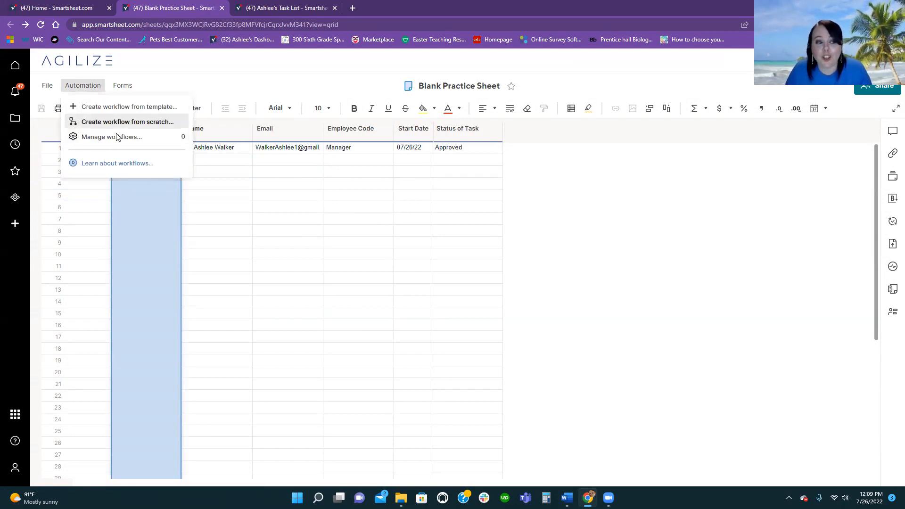
left_click(250, 220)
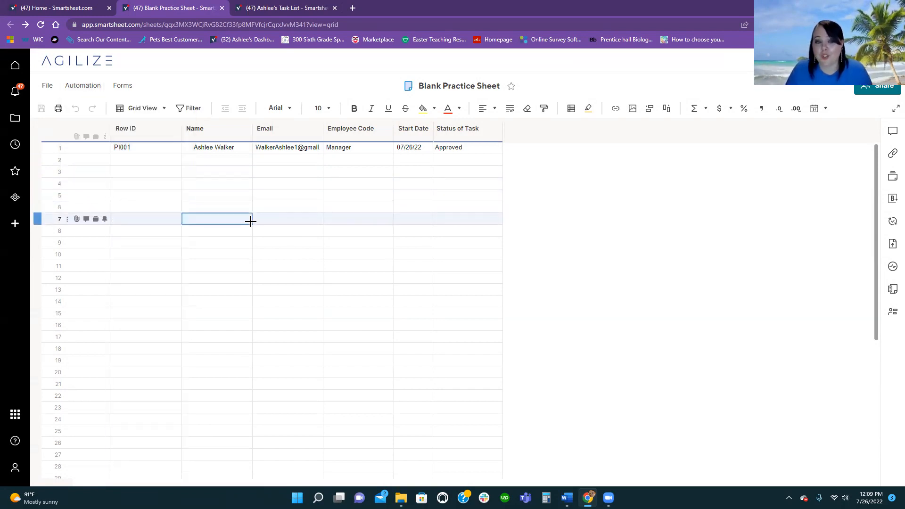